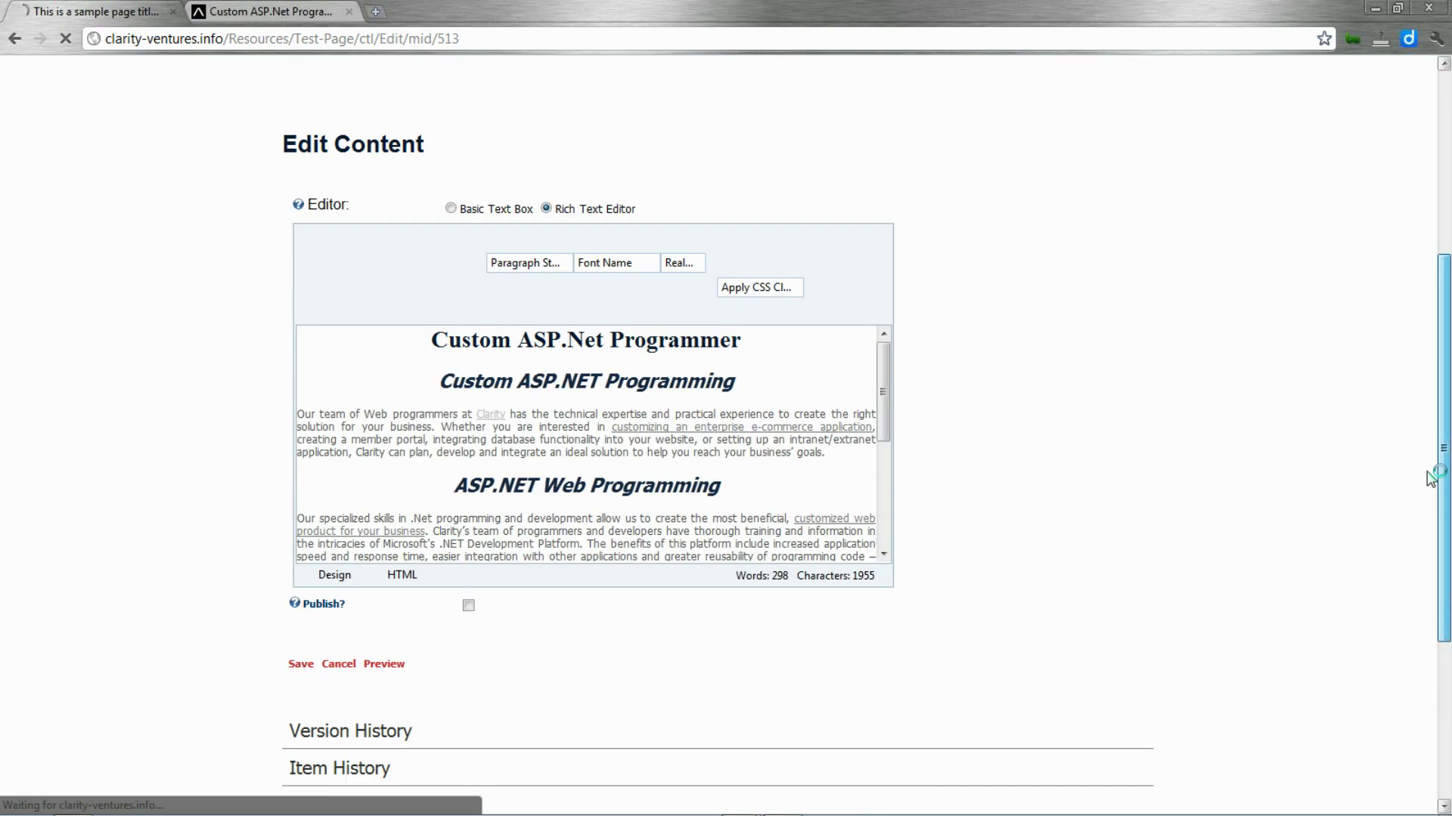
Unlink the word 'Clarity' in the Test Page HTML text and save it with Publish ticked.
scroll(1416, 551, "down", 2)
scroll(1434, 590, "down", 1)
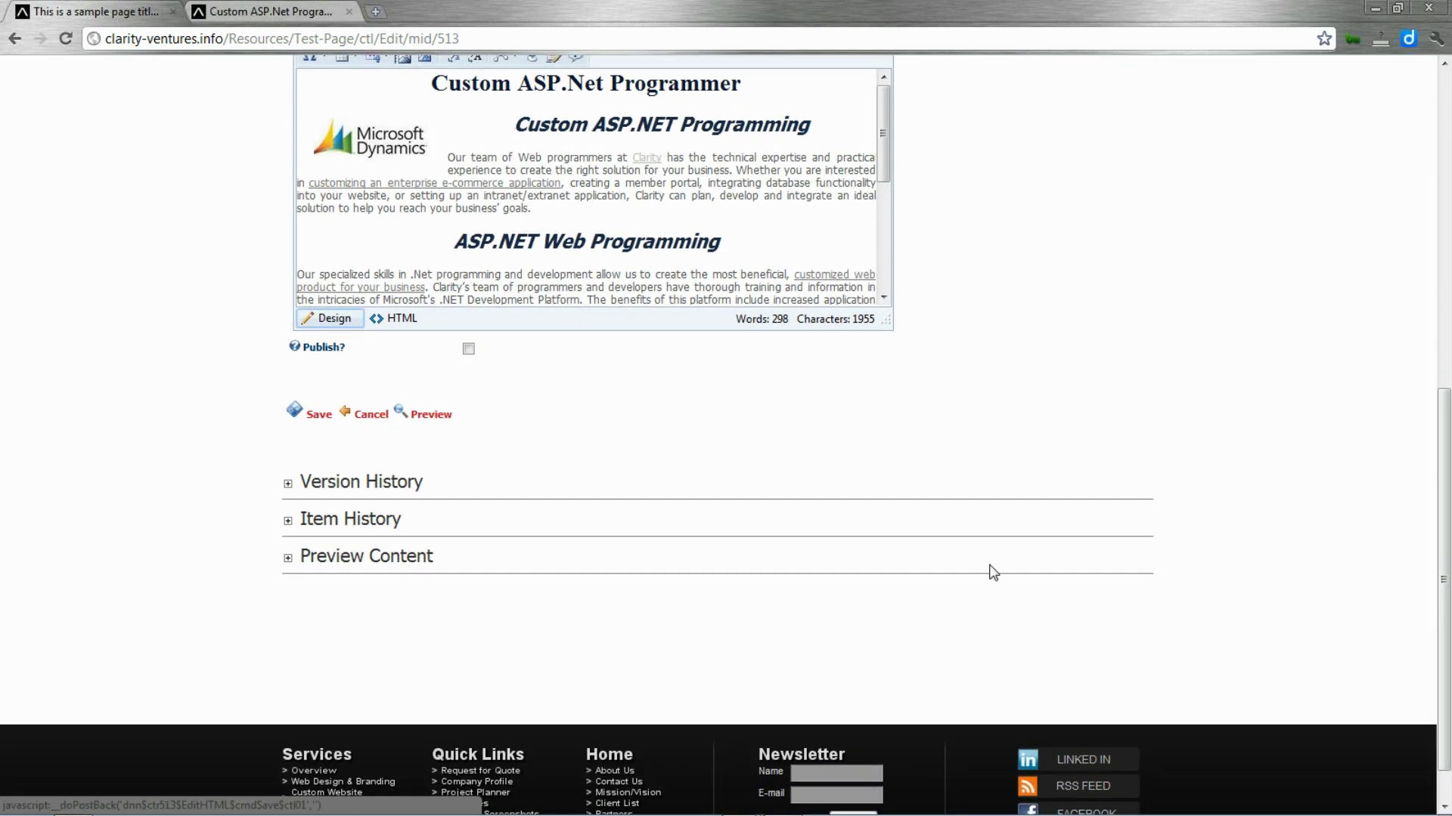
left_click(288, 484)
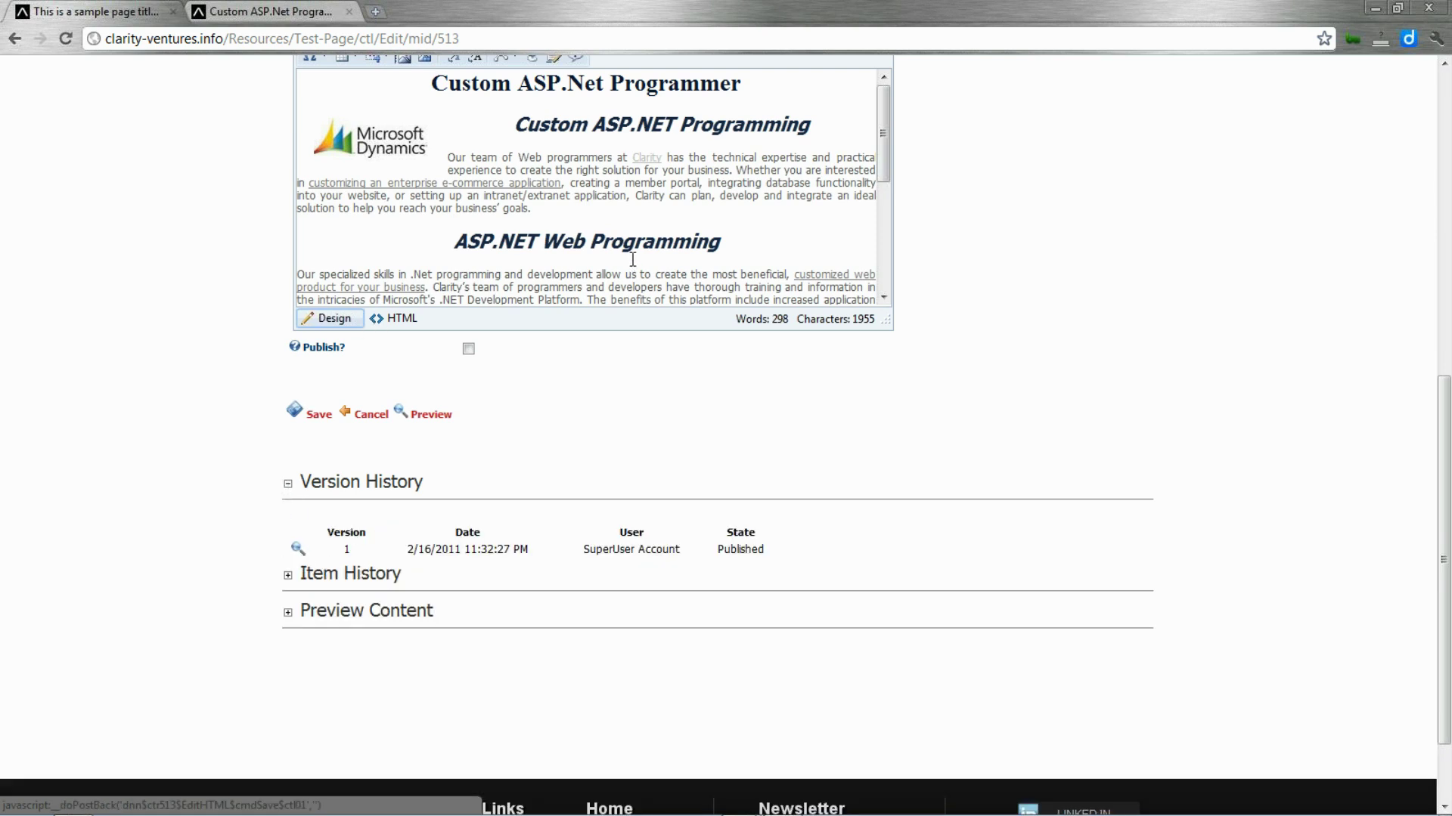
left_click_drag(886, 139, 886, 164)
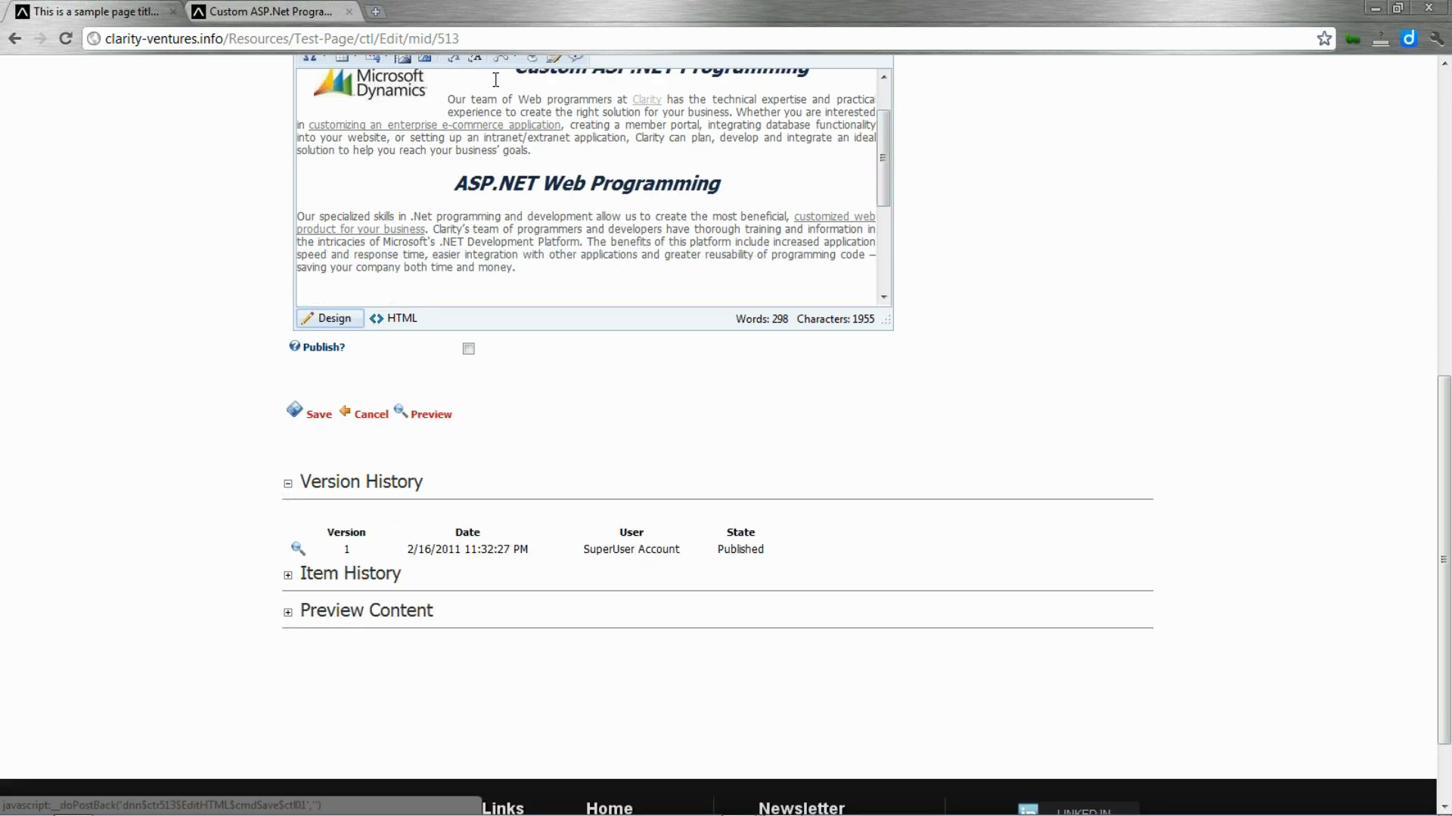
right_click(636, 95)
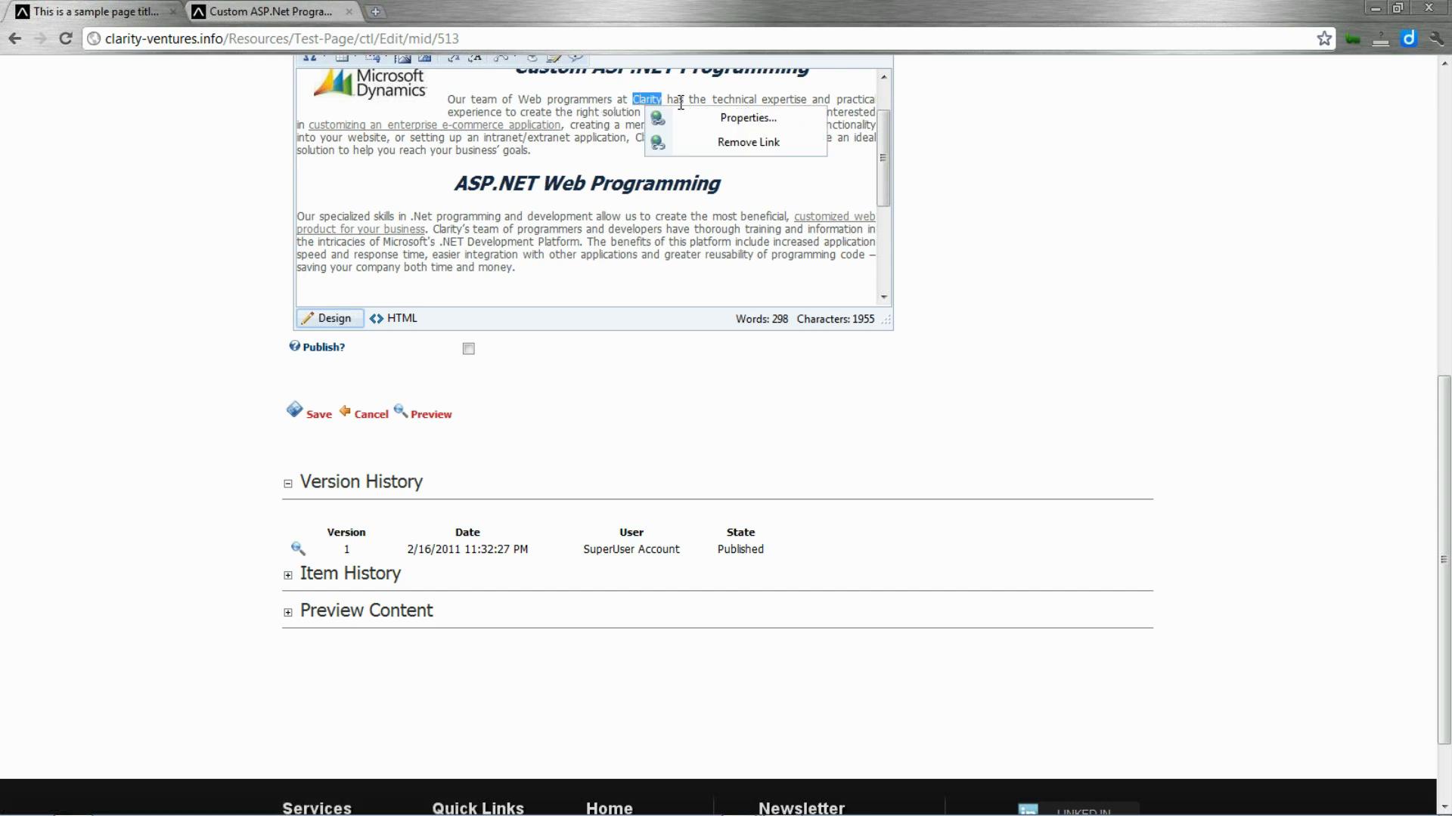
left_click(696, 137)
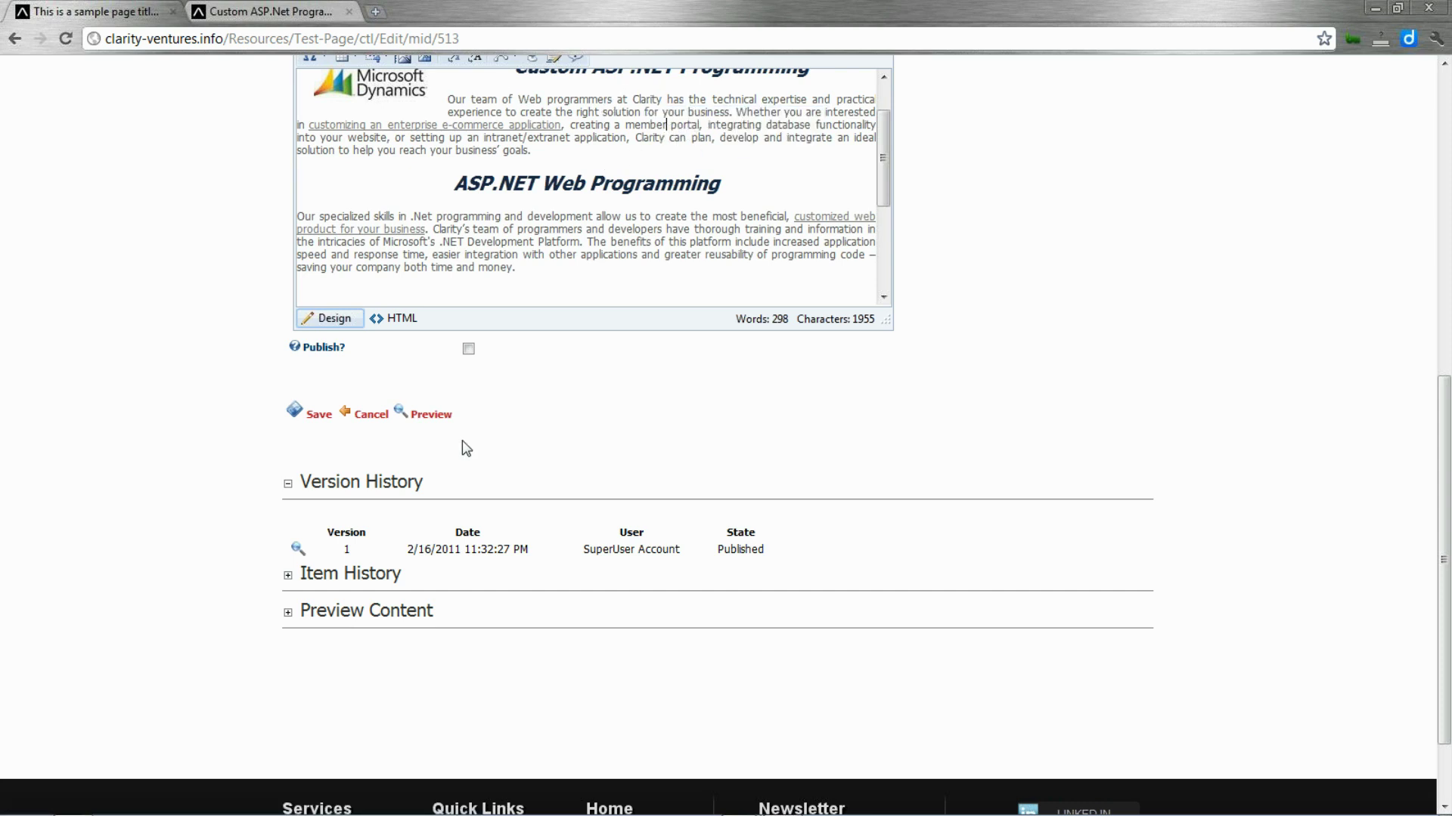
left_click(468, 349)
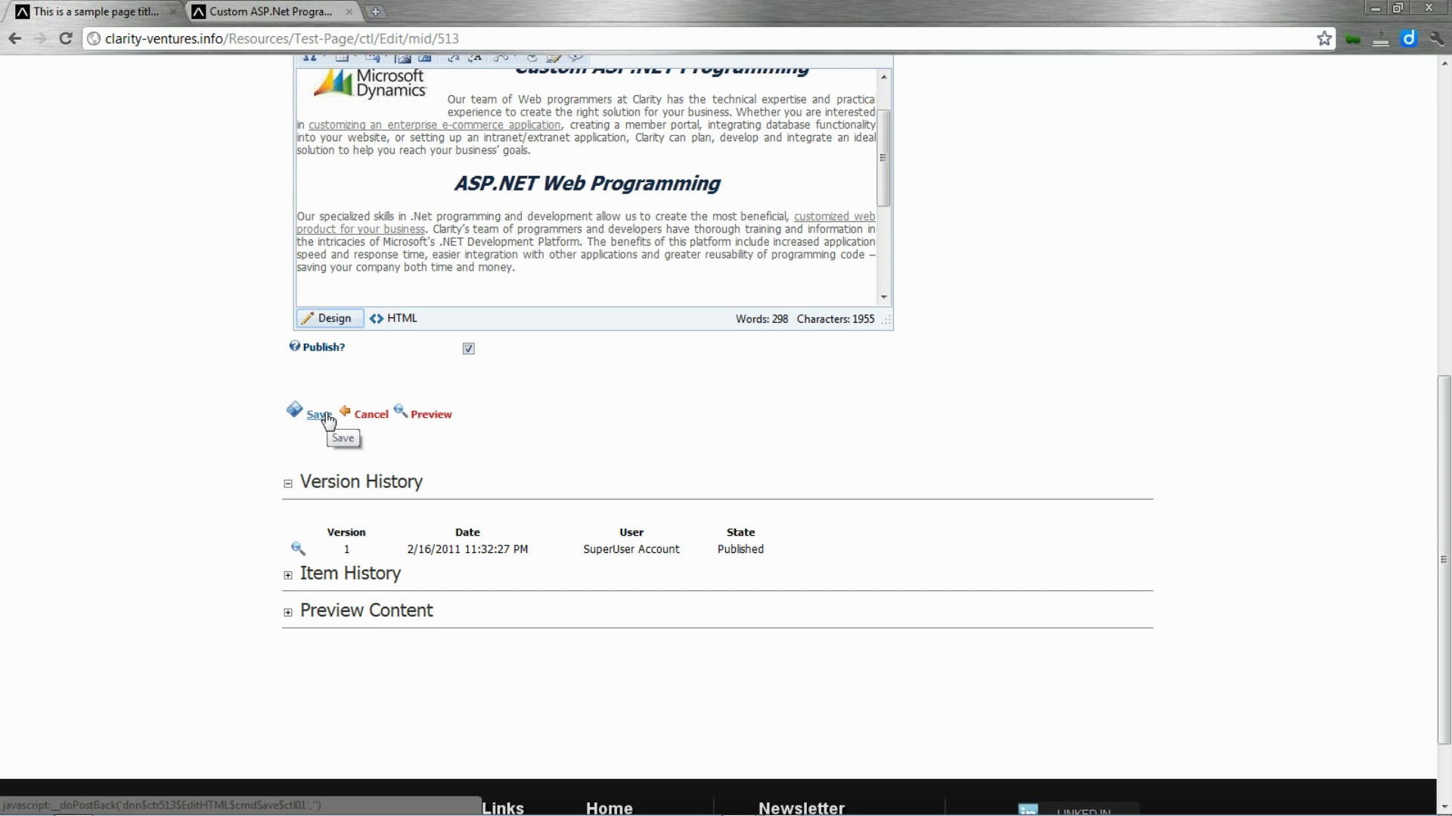
left_click(328, 417)
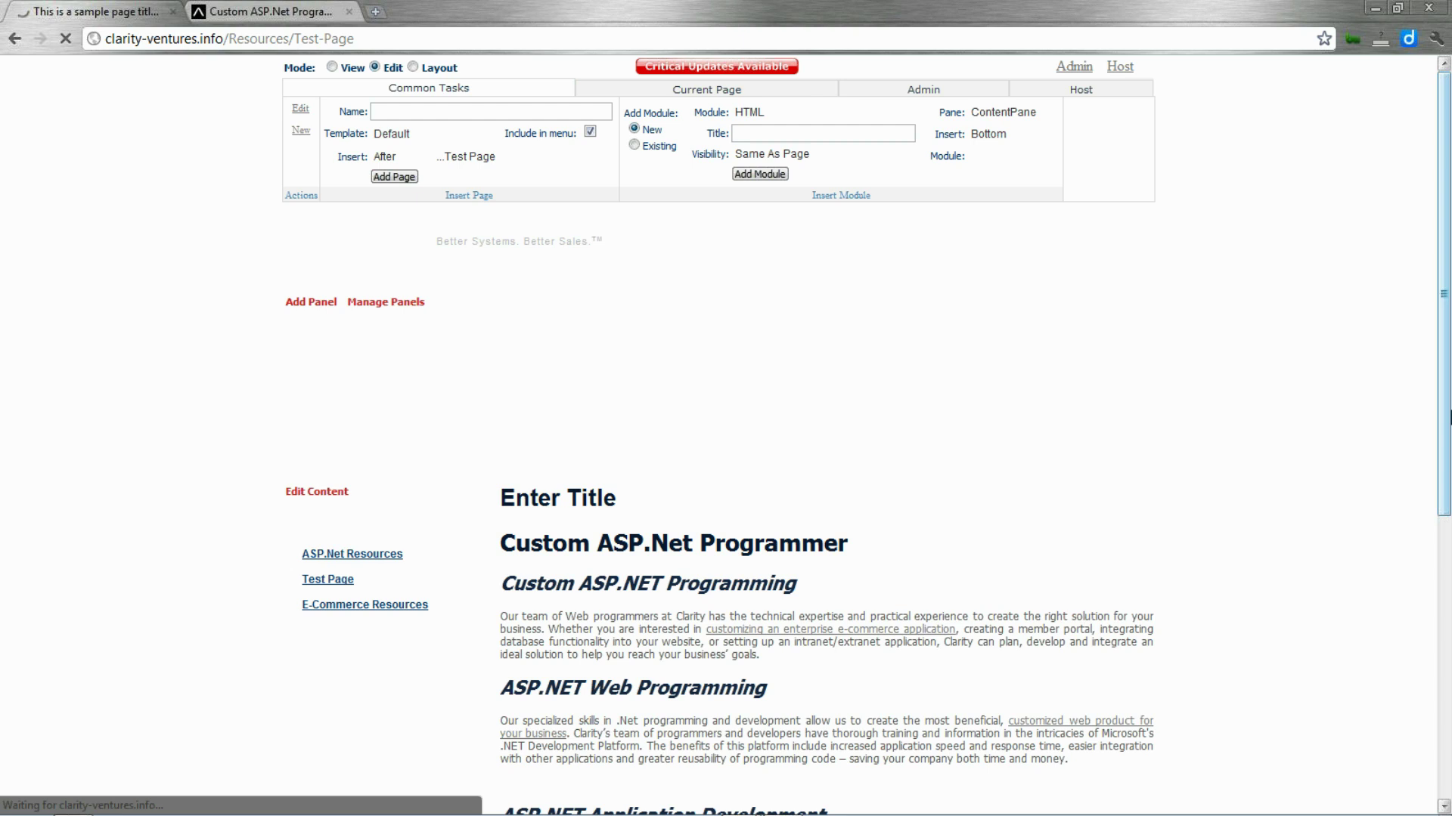
Roll the Test Page HTML module back to version 1 from its Version History.
scroll(1449, 569, "down", 2)
scroll(1448, 568, "down", 2)
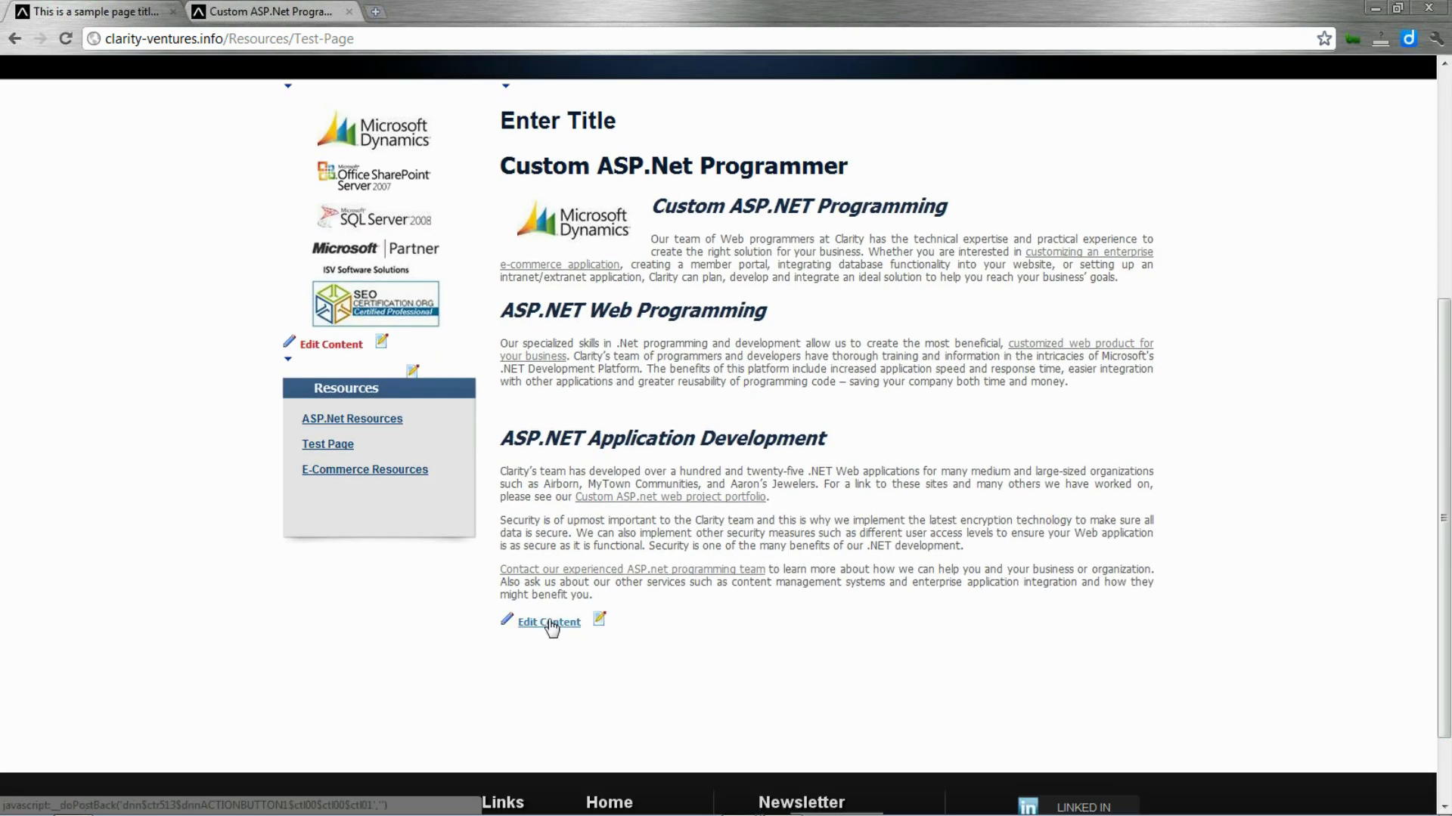
left_click(547, 623)
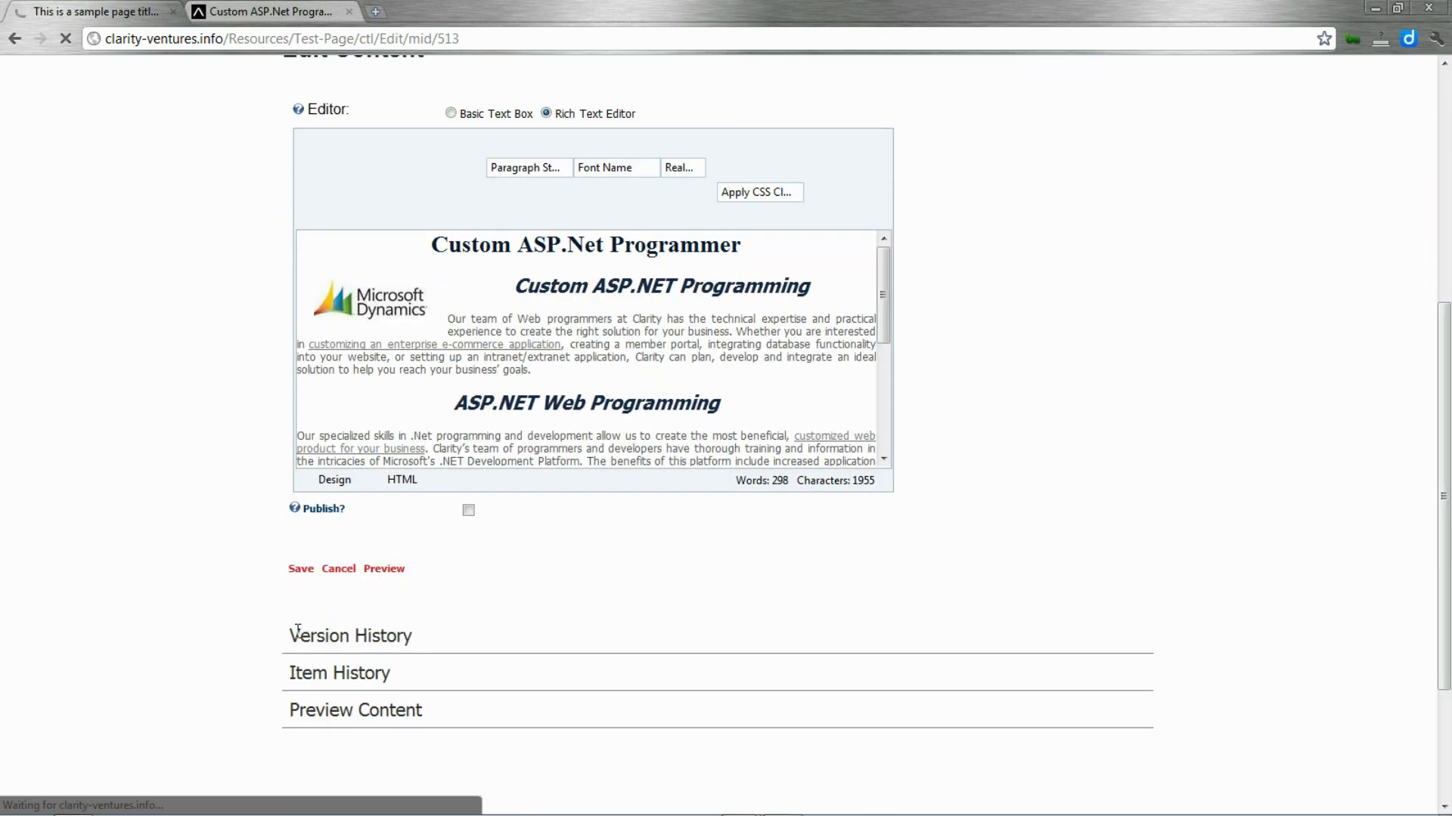
left_click(289, 659)
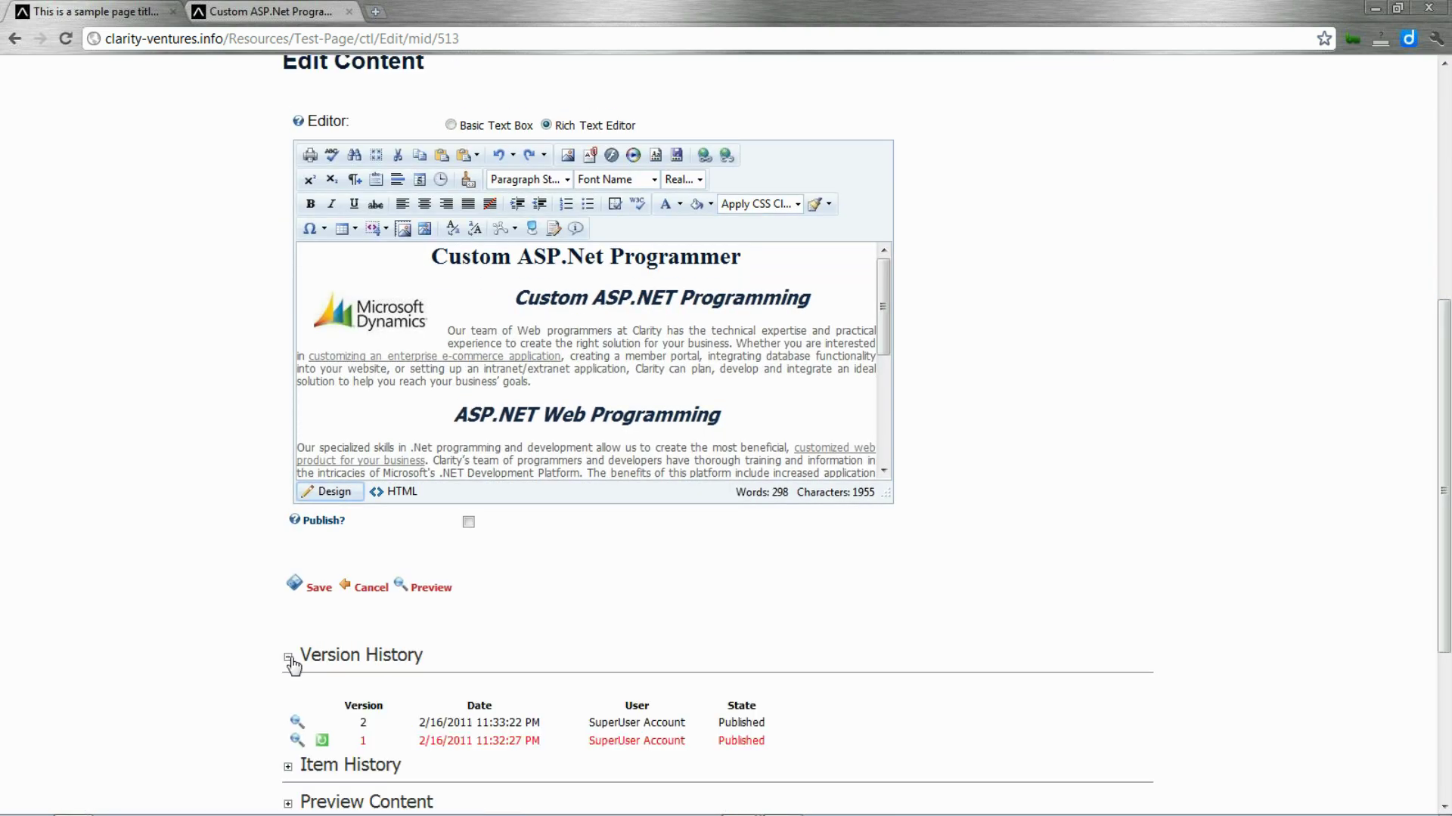
left_click(323, 742)
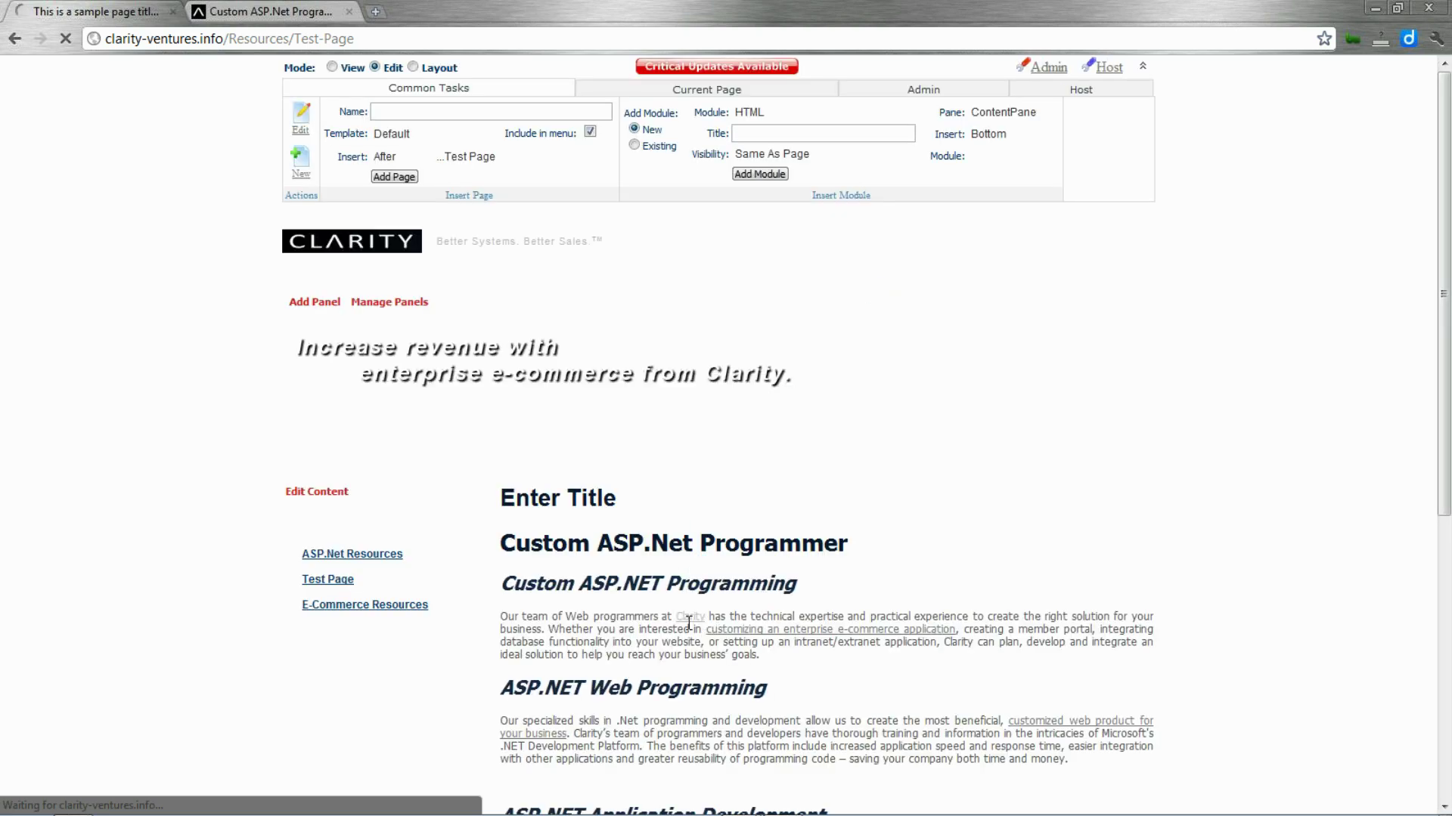
mouse_move(671, 616)
left_mouse_down()
mouse_move(883, 626)
mouse_move(815, 629)
left_mouse_up()
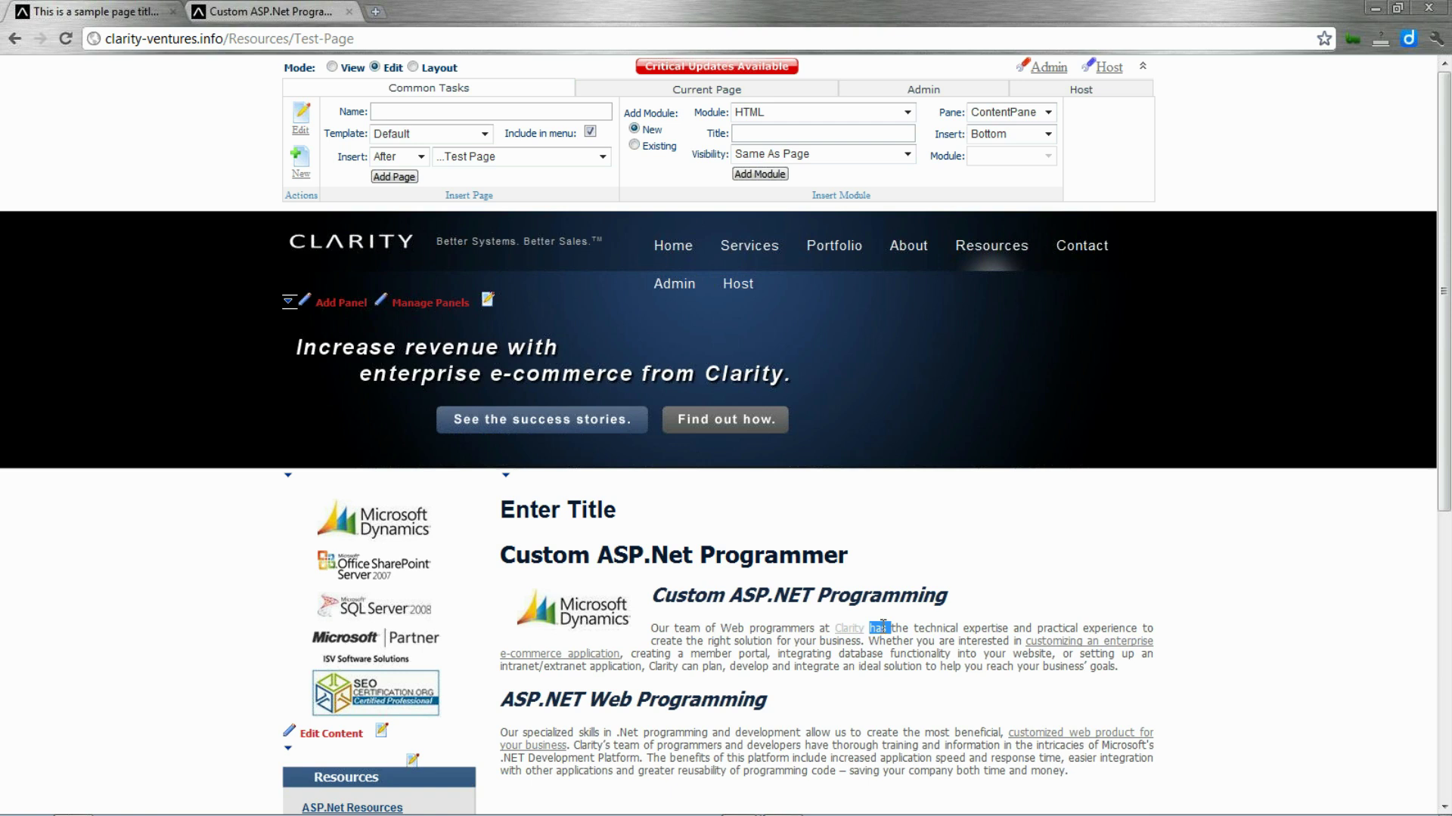
left_click(805, 641)
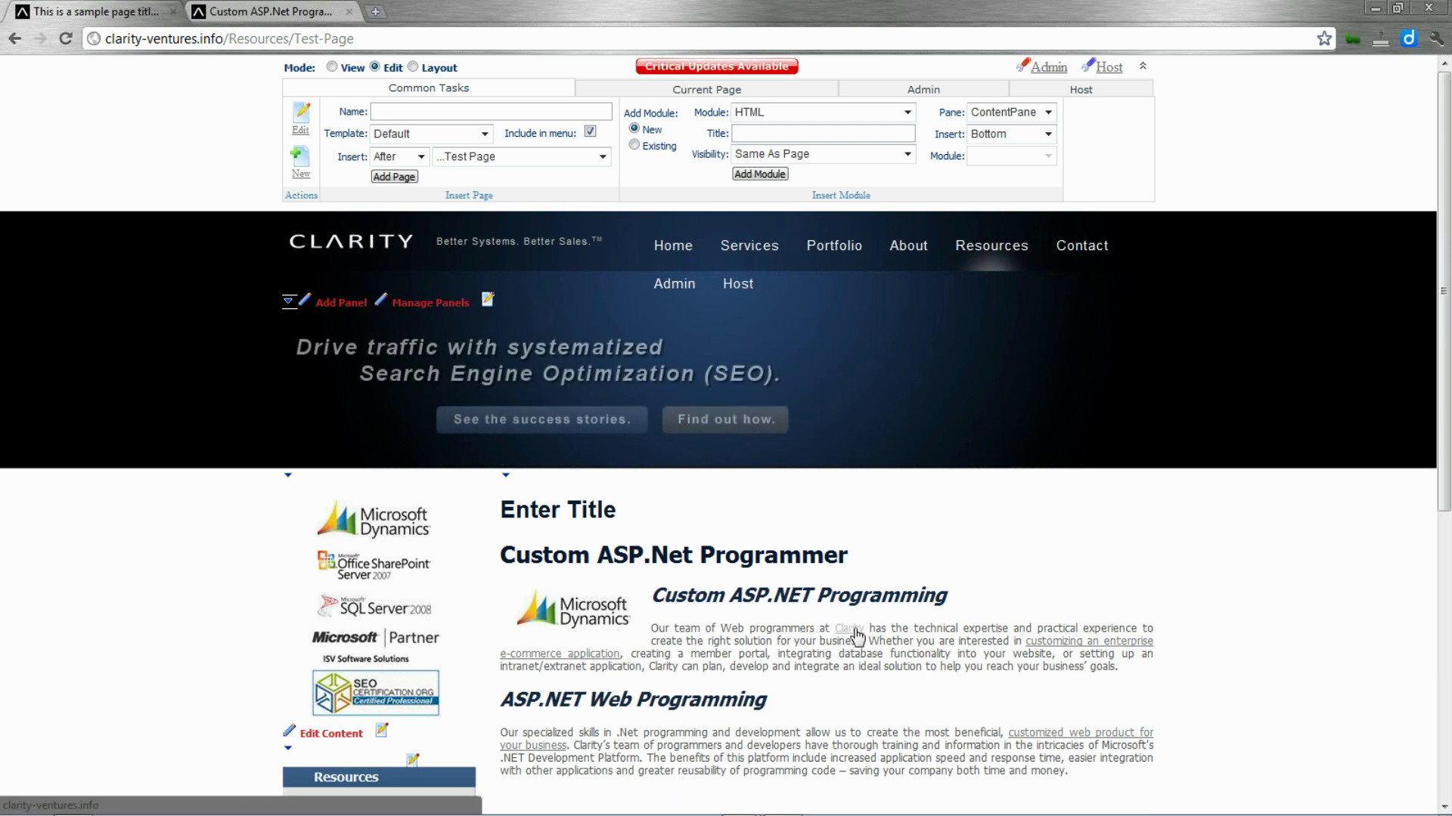
left_click_drag(1445, 370, 1447, 462)
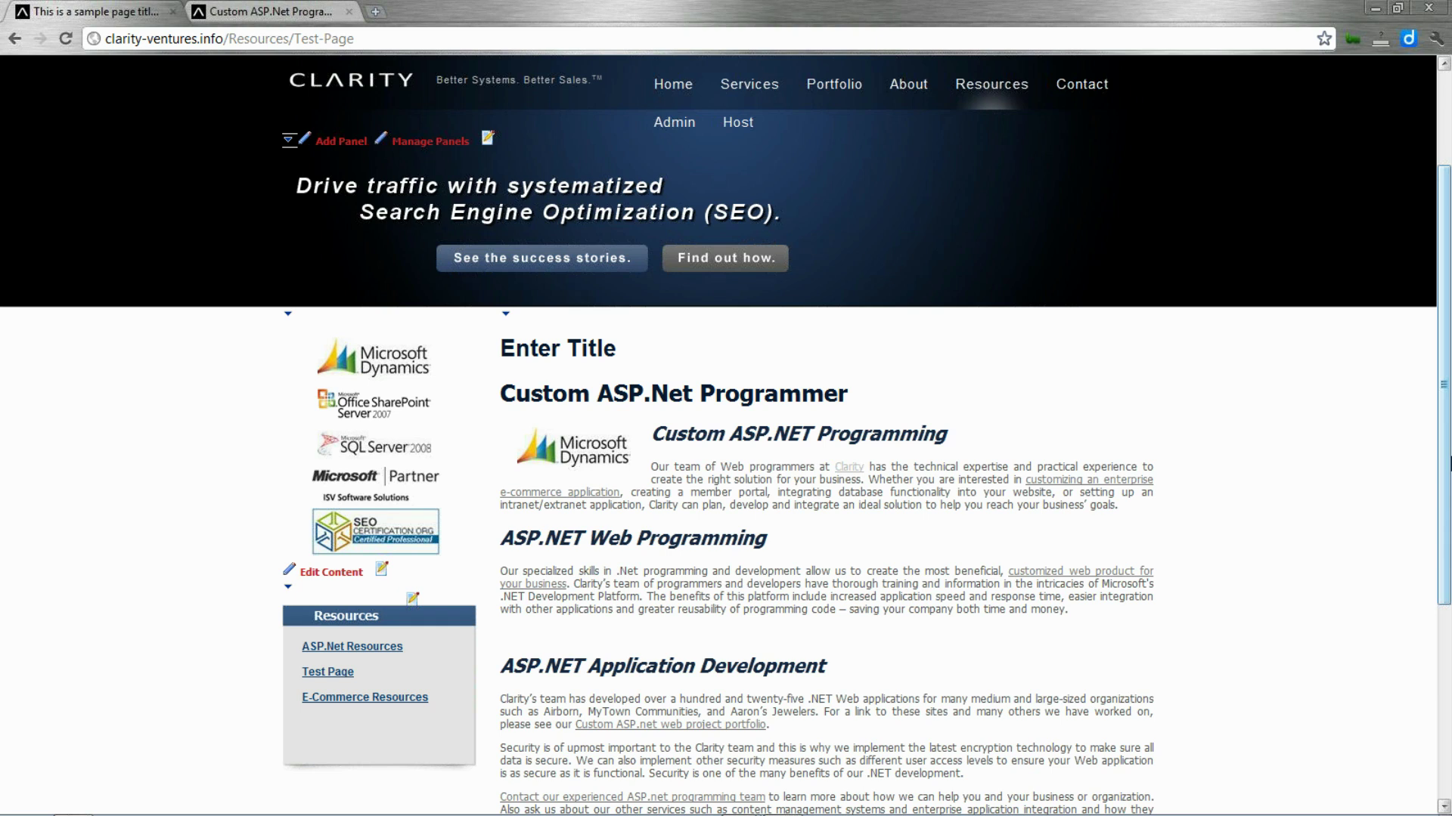
left_click_drag(1450, 463, 1449, 564)
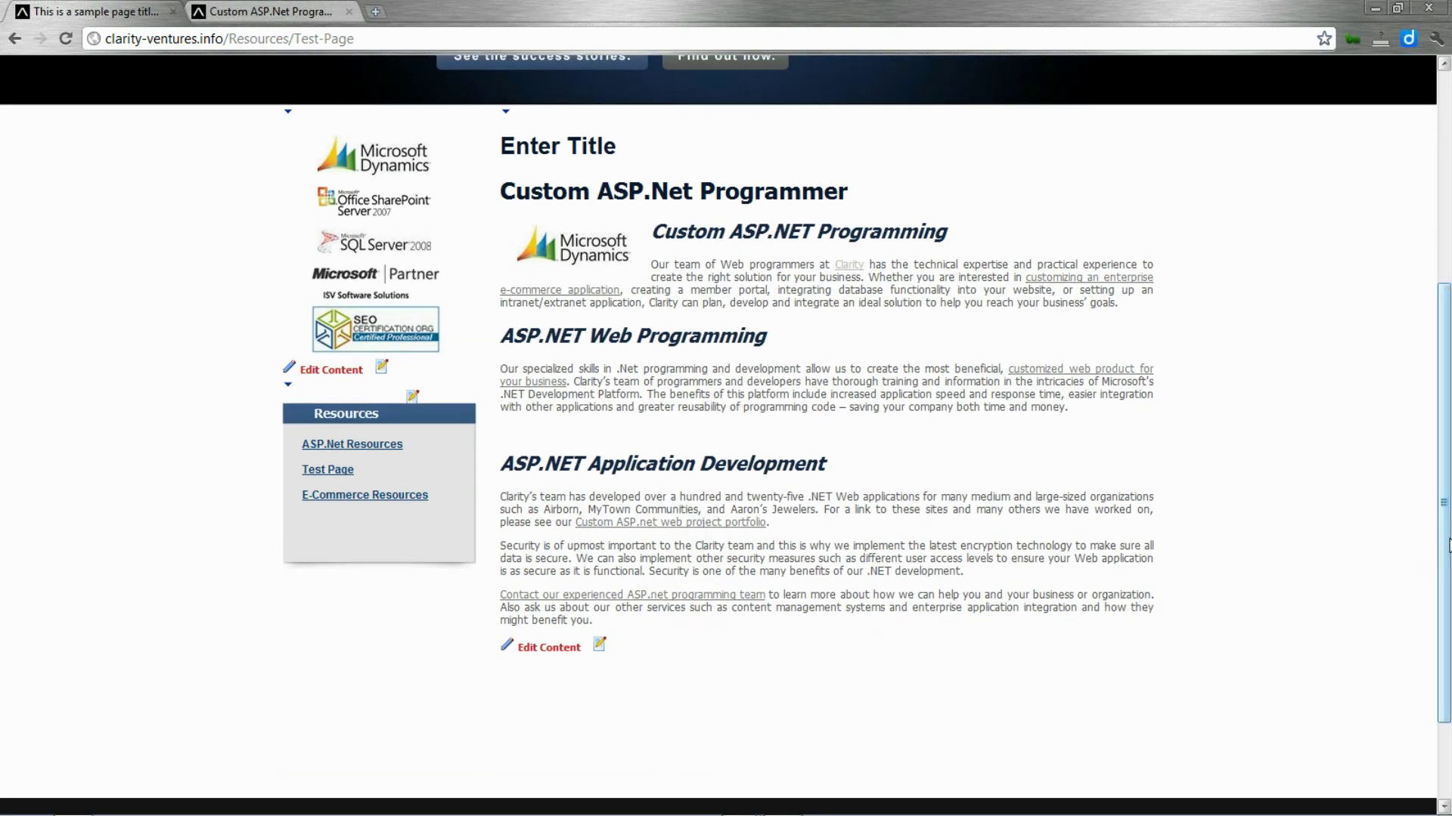
mouse_move(1447, 556)
left_mouse_down()
mouse_move(1445, 607)
mouse_move(1437, 476)
left_mouse_up()
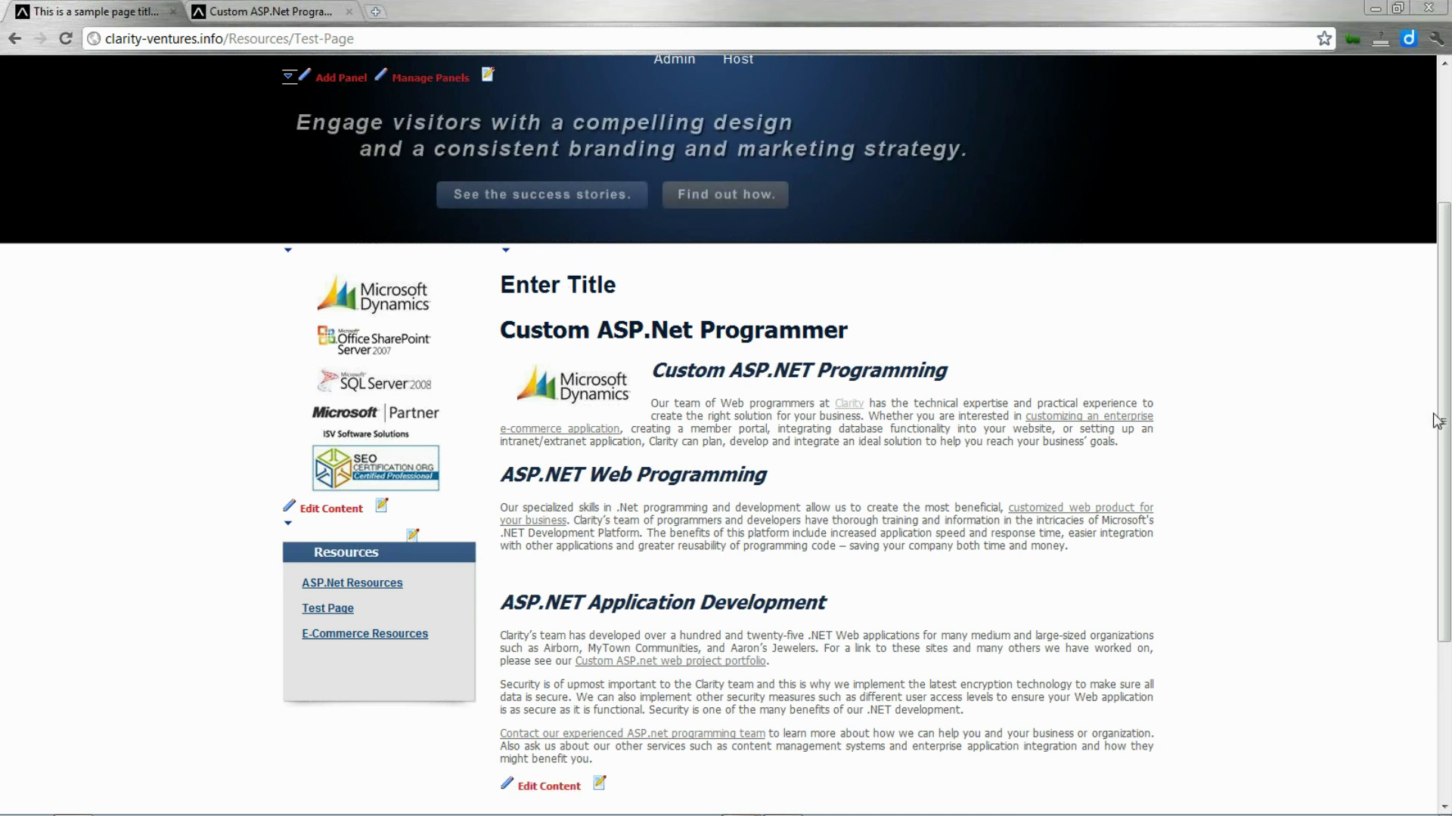
Open Admin > Pages and select Test Page in the page list.
scroll(1071, 276, "up", 3)
mouse_move(673, 281)
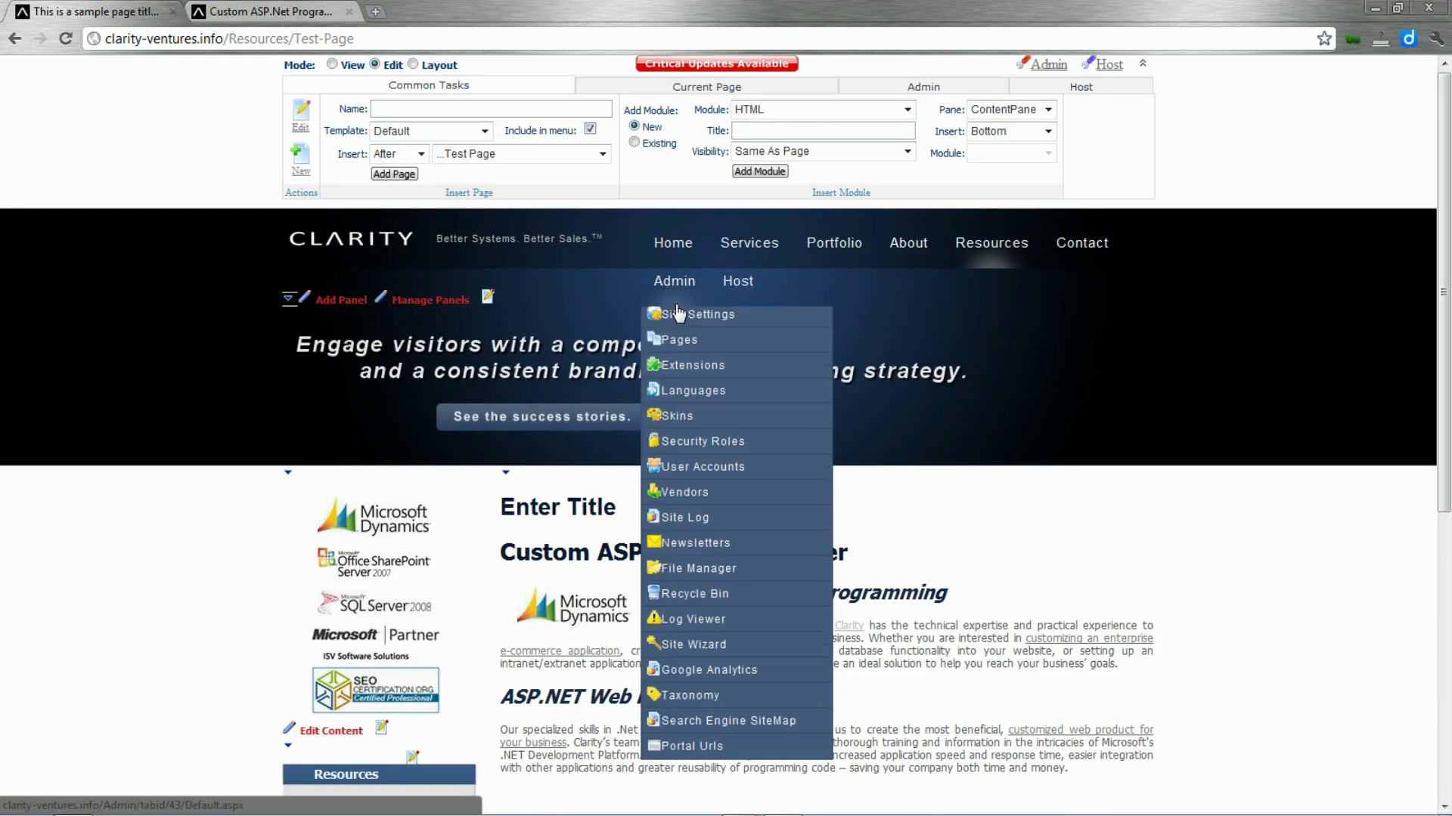
left_click(684, 346)
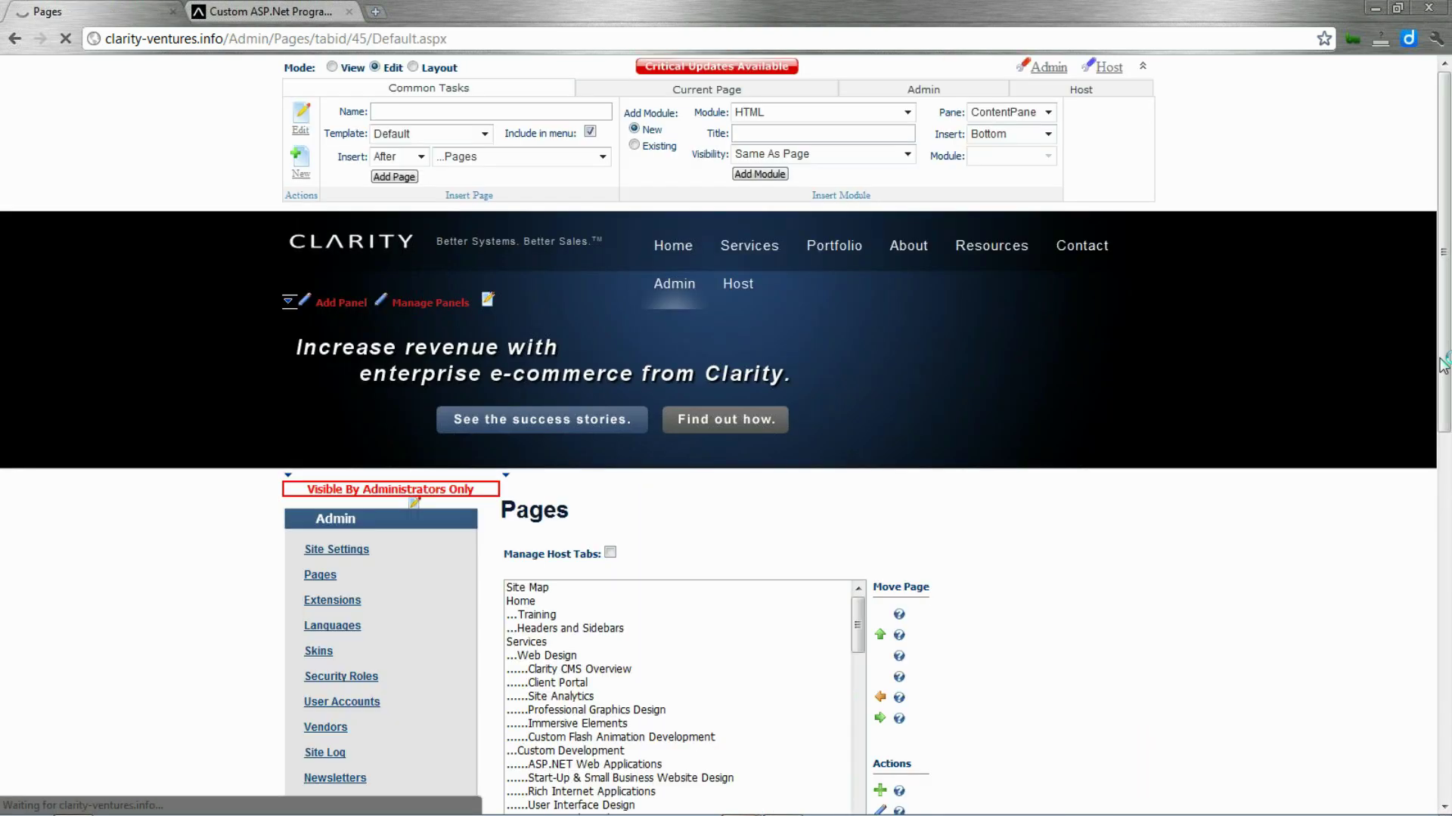
left_click_drag(1445, 346, 1448, 490)
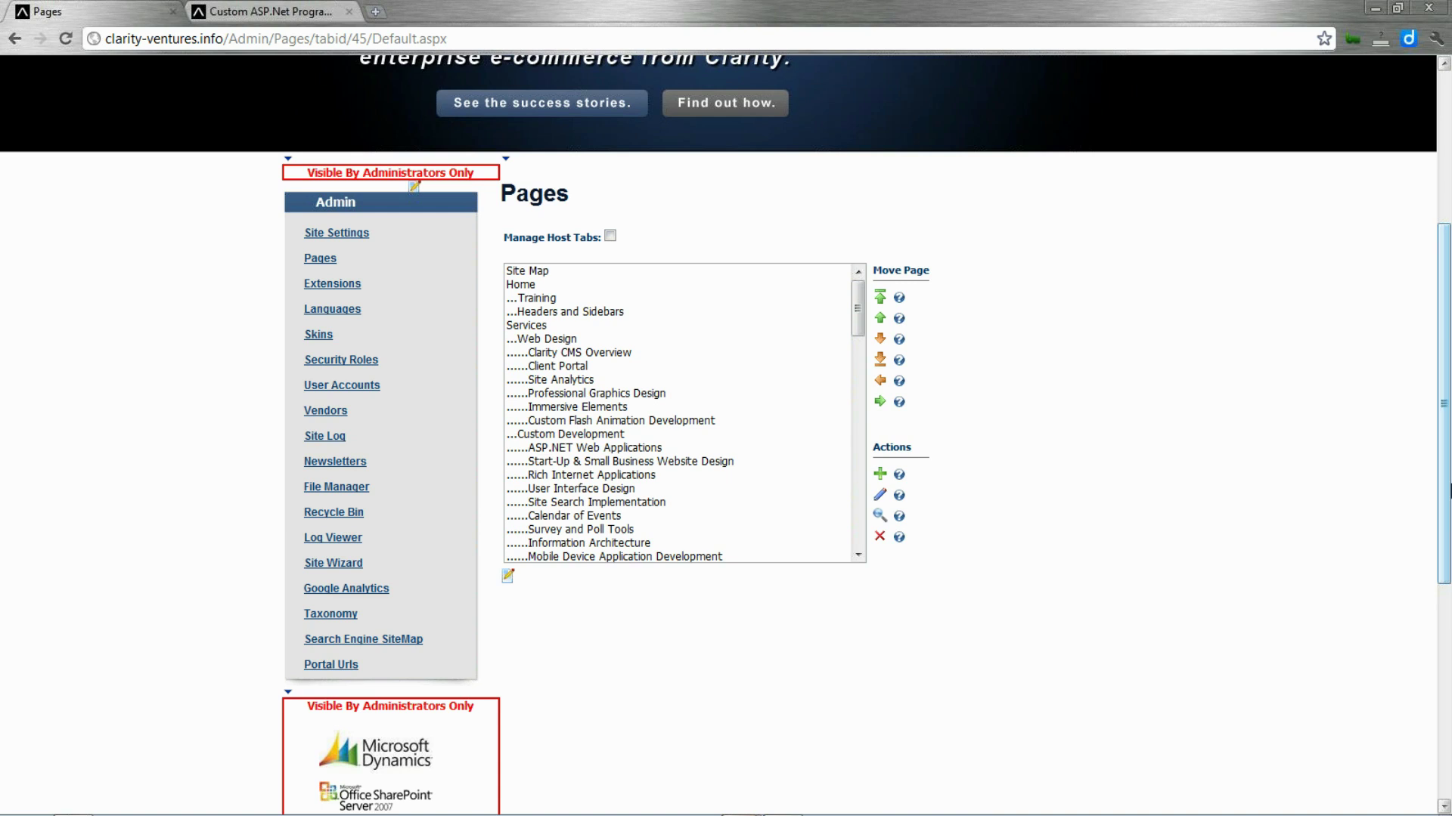
mouse_move(859, 318)
left_mouse_down()
mouse_move(875, 453)
mouse_move(870, 437)
left_mouse_up()
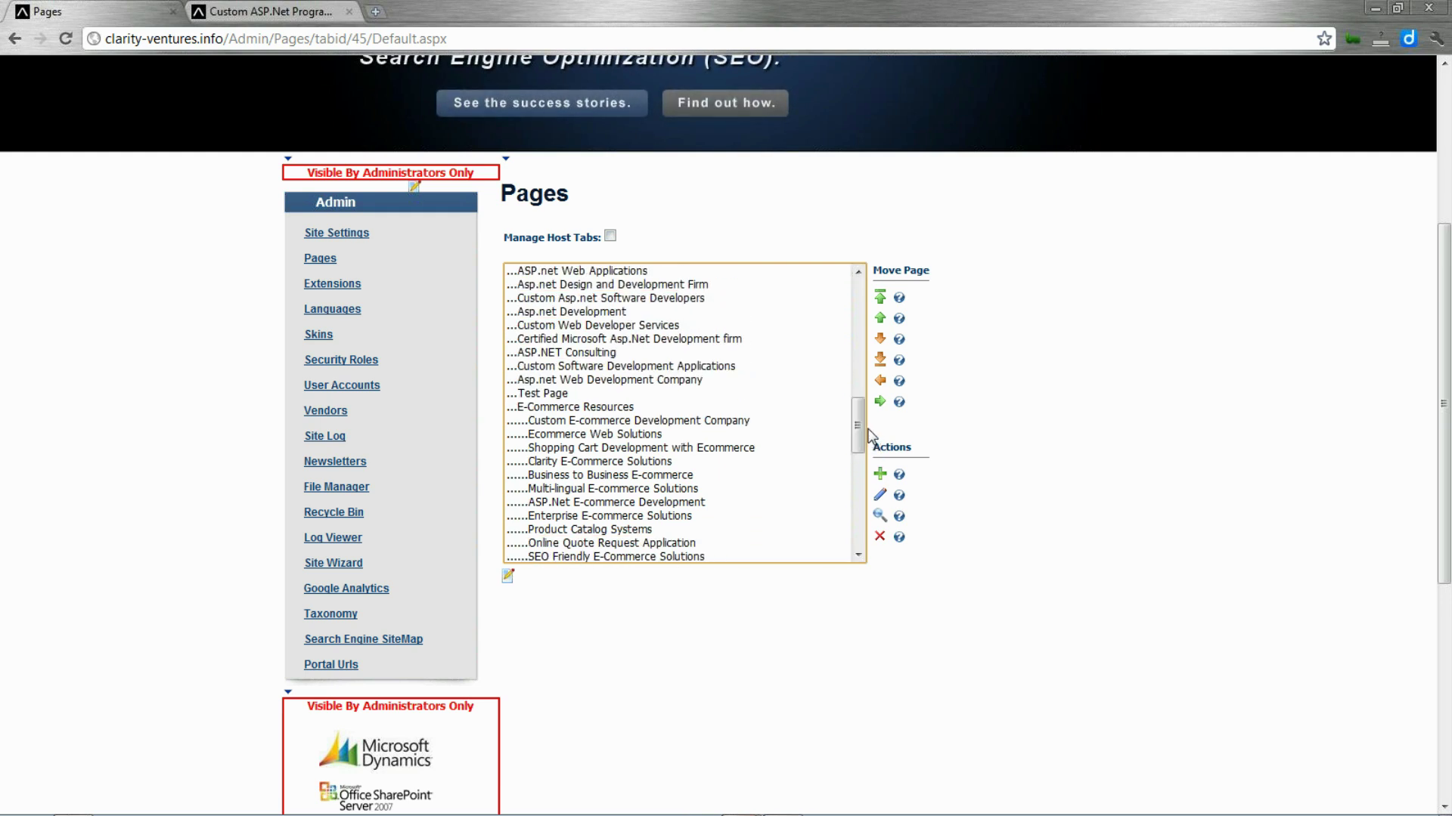
left_click(562, 394)
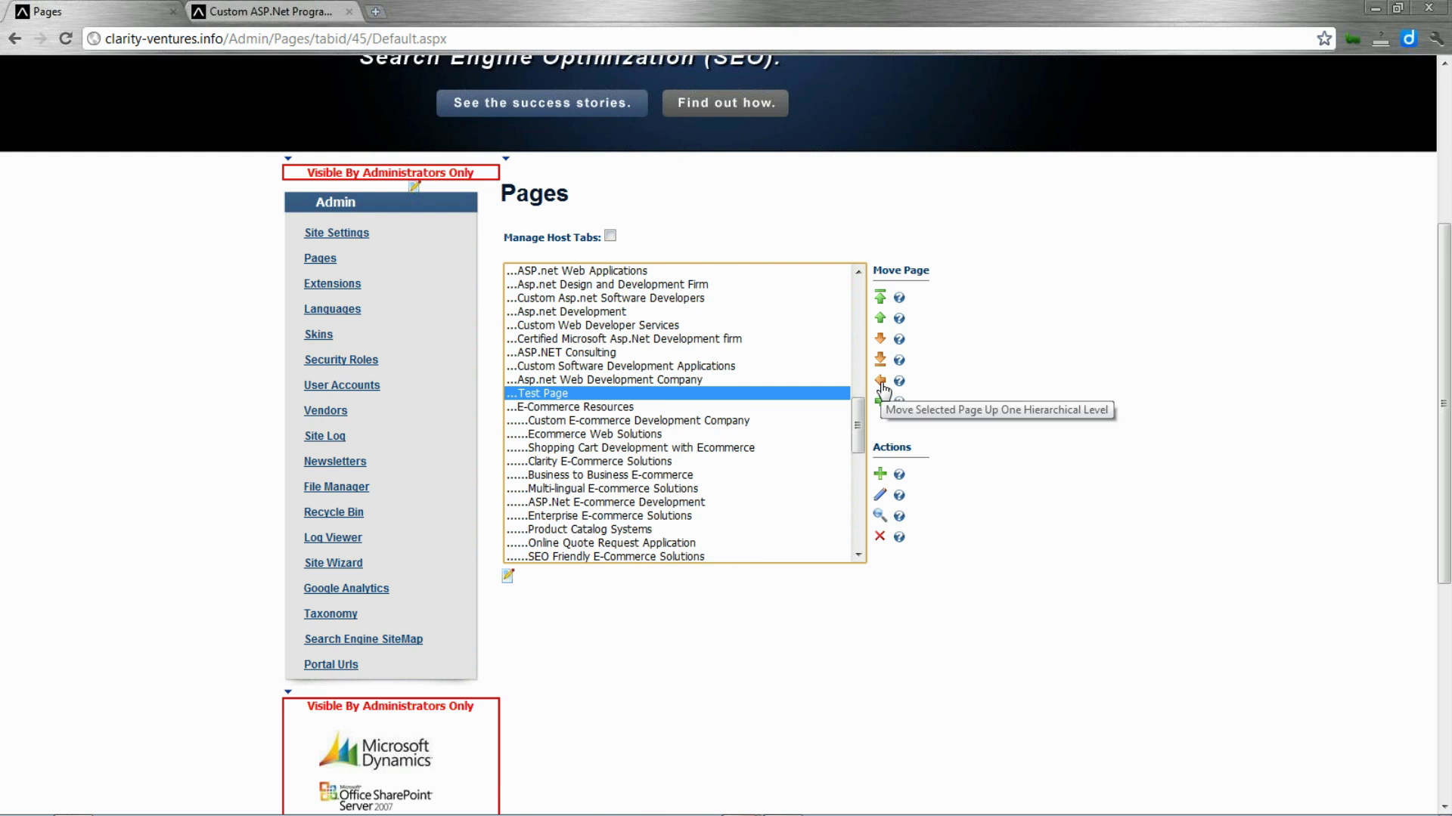
Move Test Page up one hierarchy level, then ahead of Resources in the menu.
left_click_drag(1436, 473, 1436, 386)
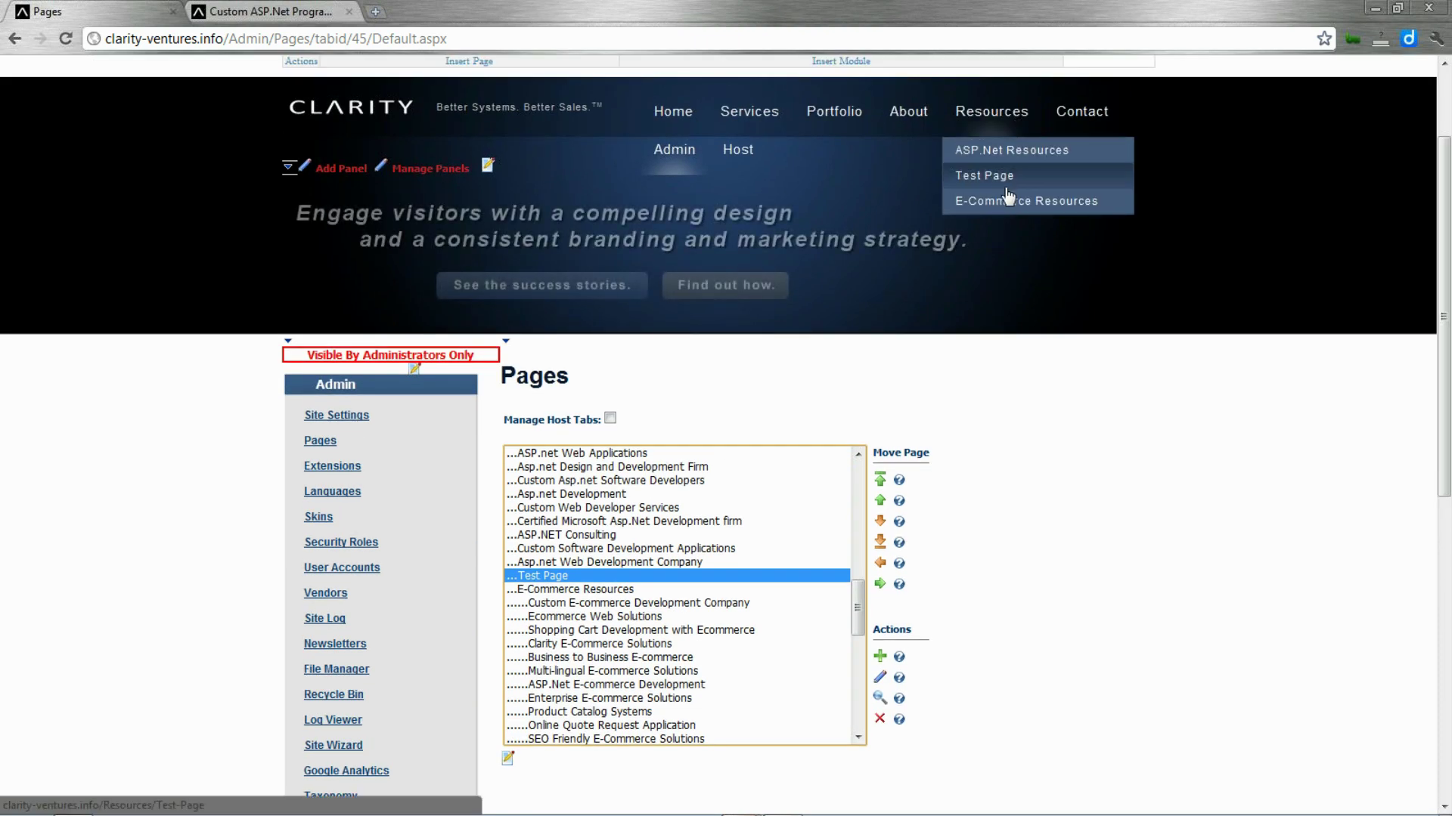
left_click(880, 564)
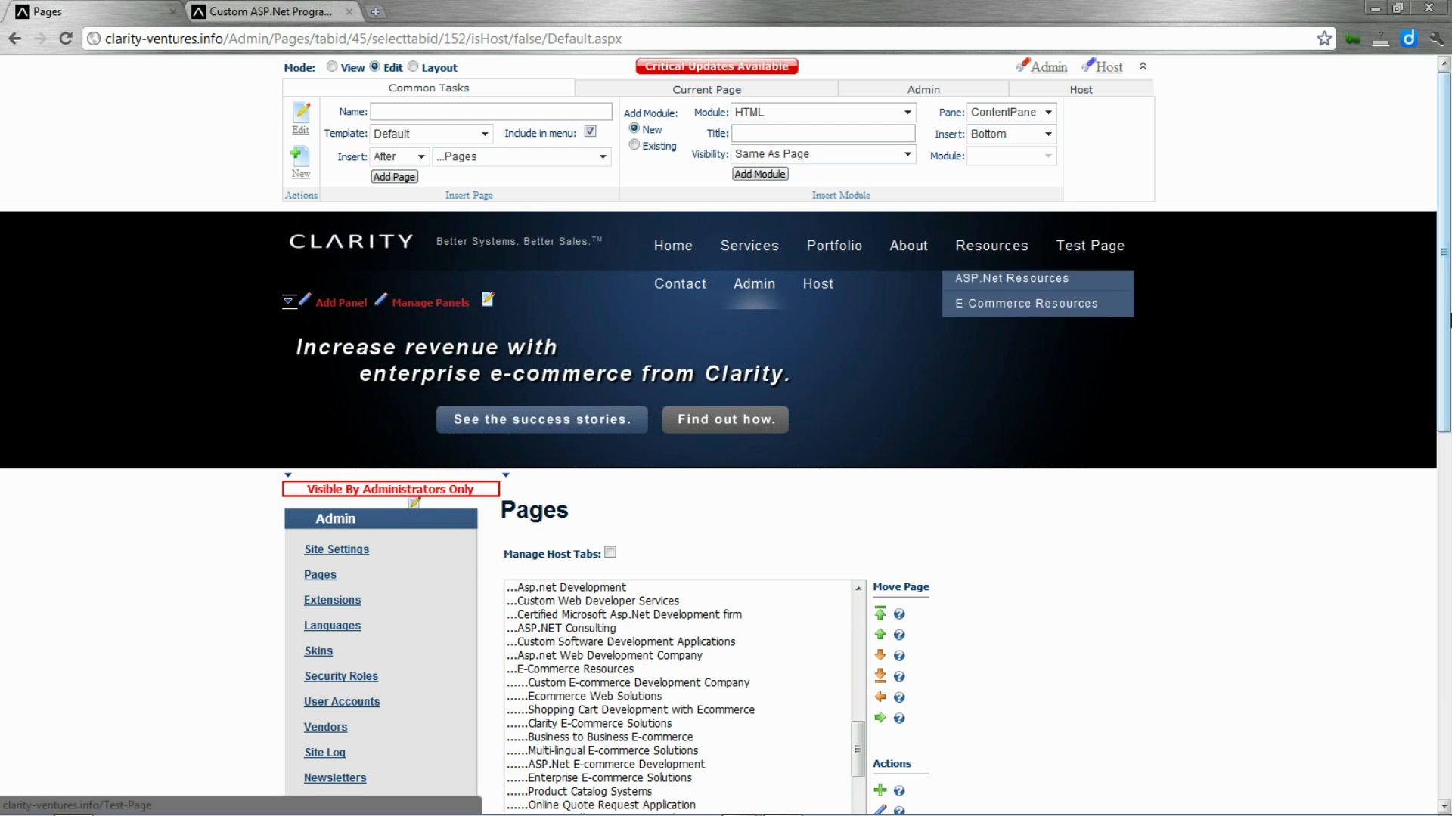
left_click_drag(1446, 325, 1421, 446)
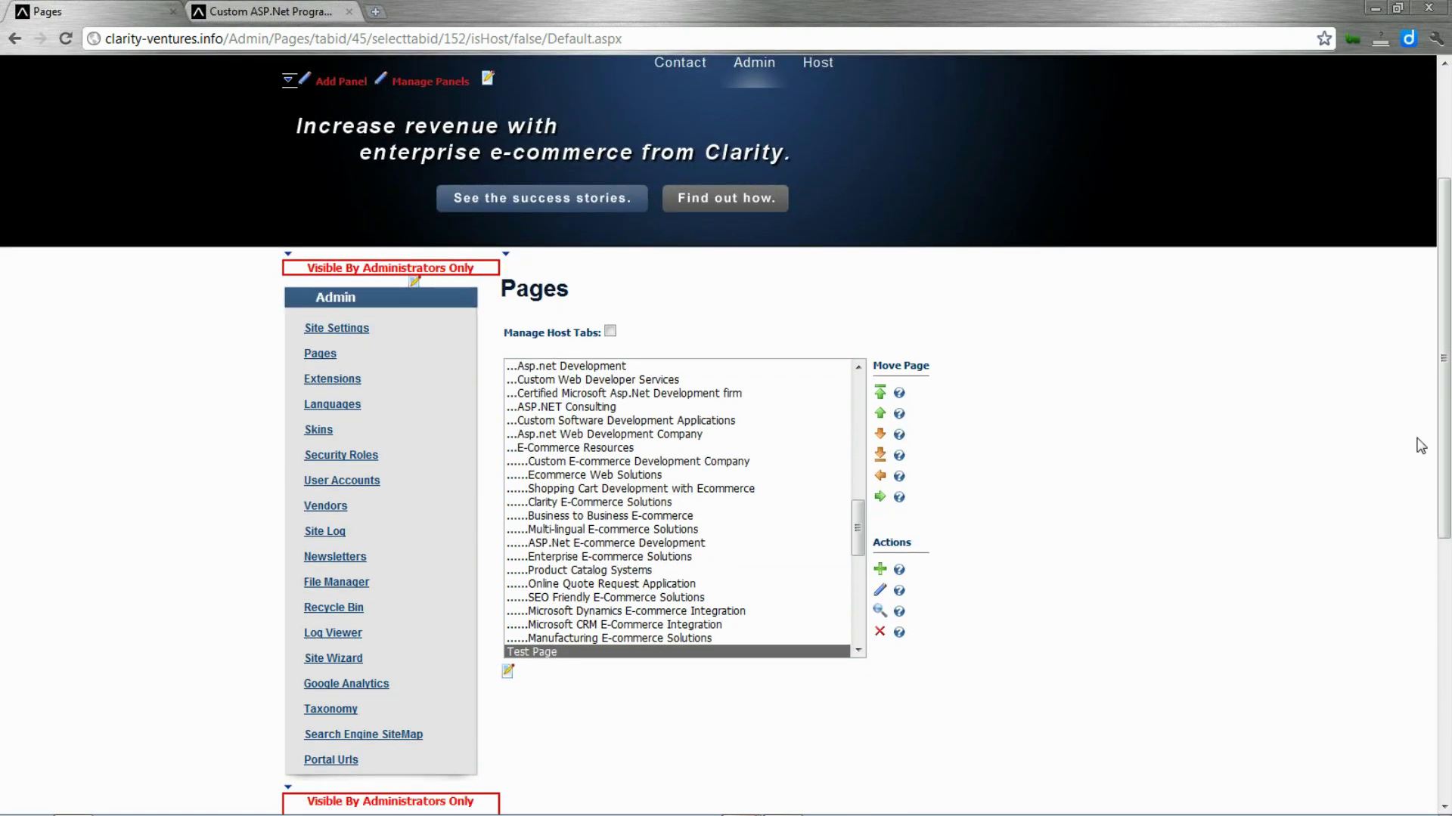
left_click(883, 418)
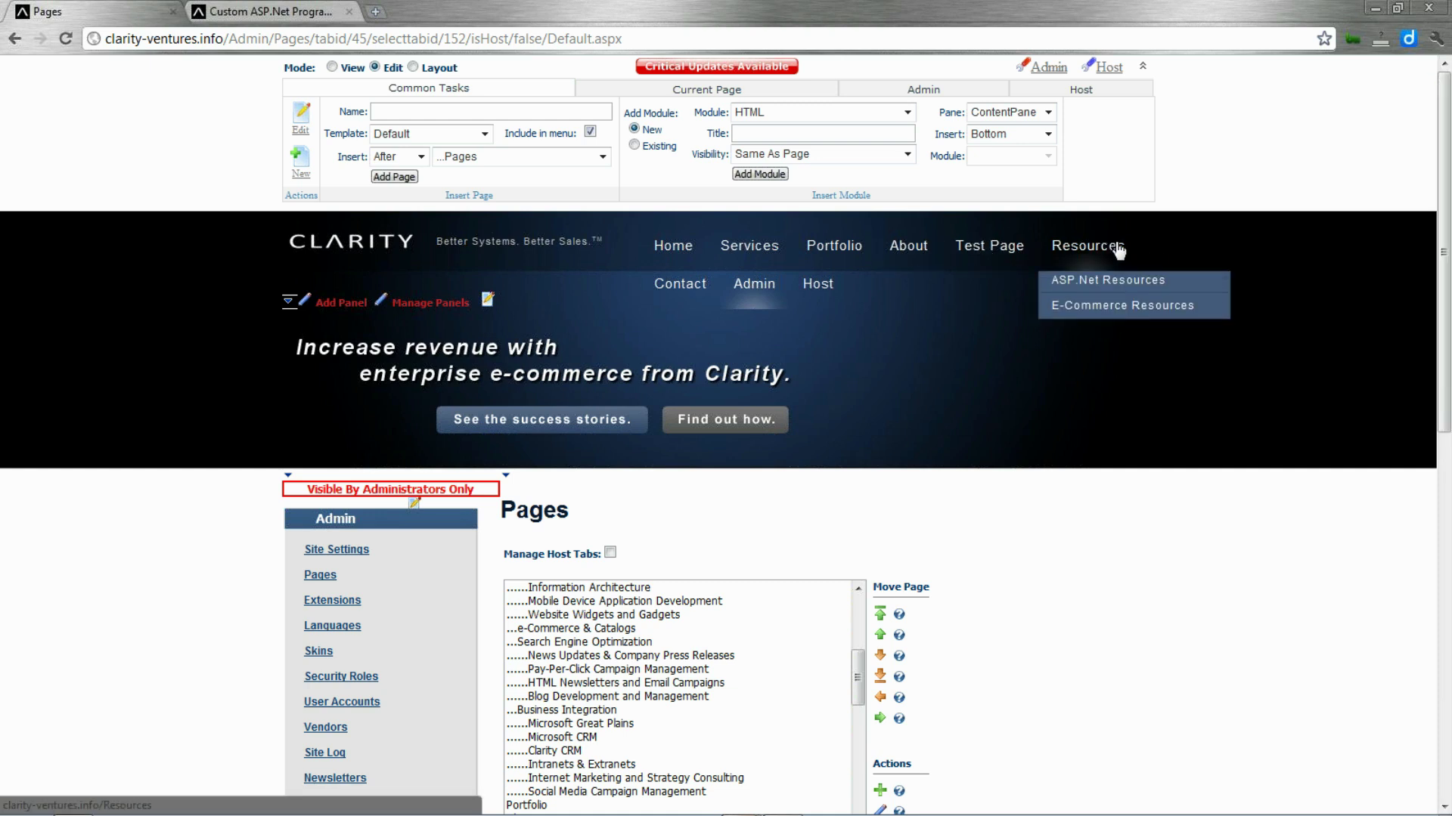
mouse_move(1086, 245)
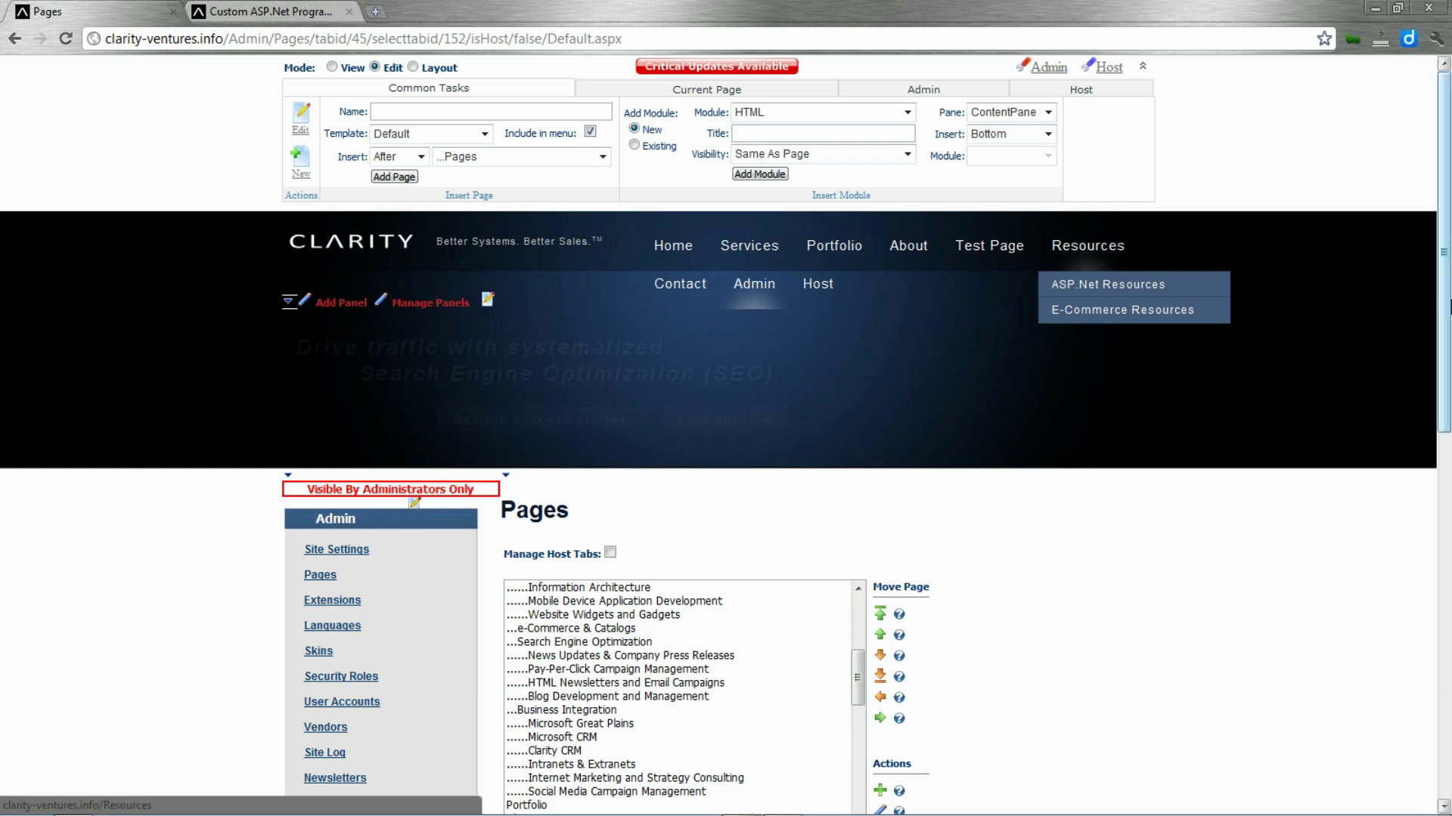
left_click_drag(1447, 299, 1448, 404)
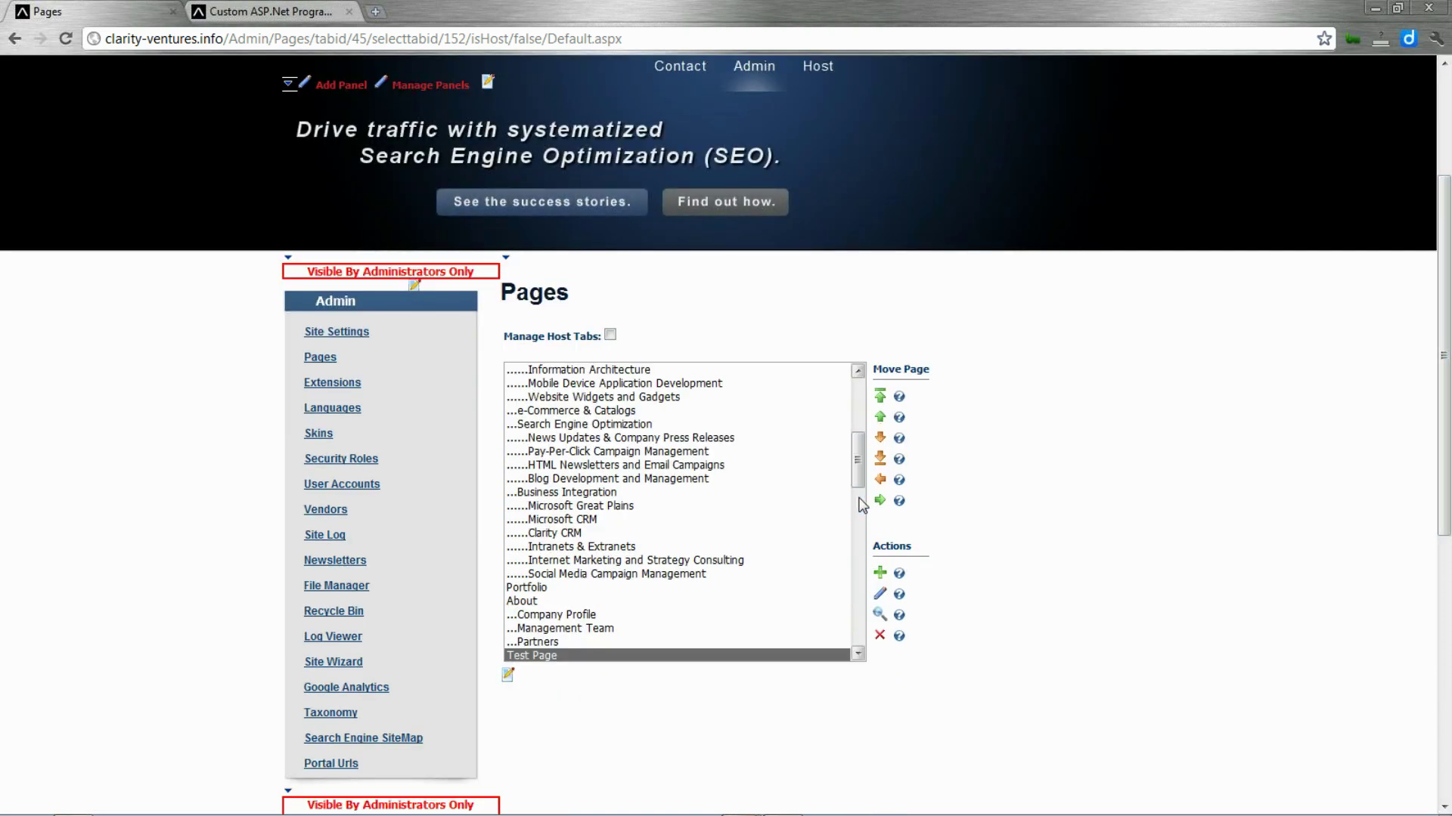
Delete Test Page with the red X delete action.
left_click(880, 636)
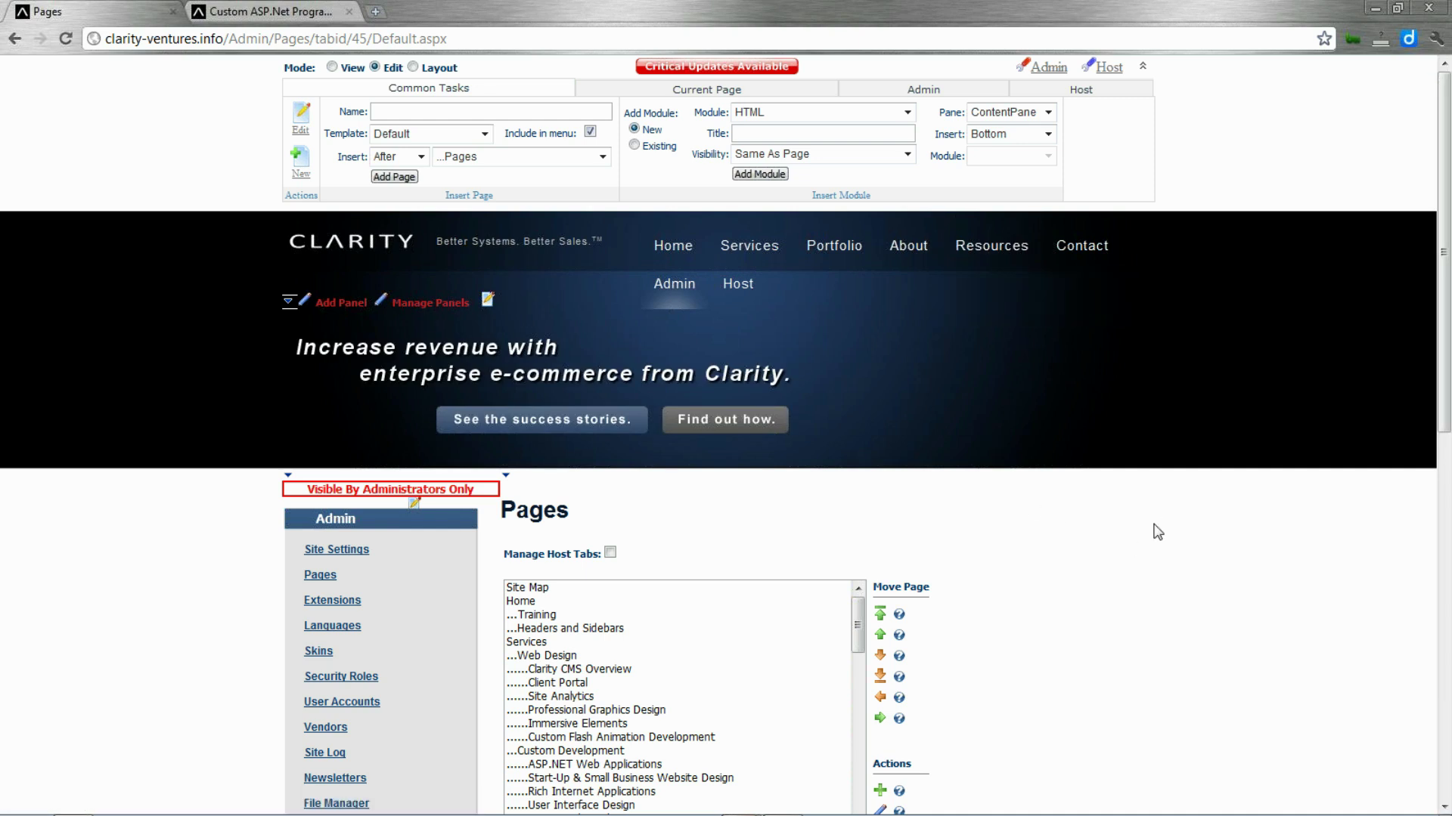
mouse_move(674, 283)
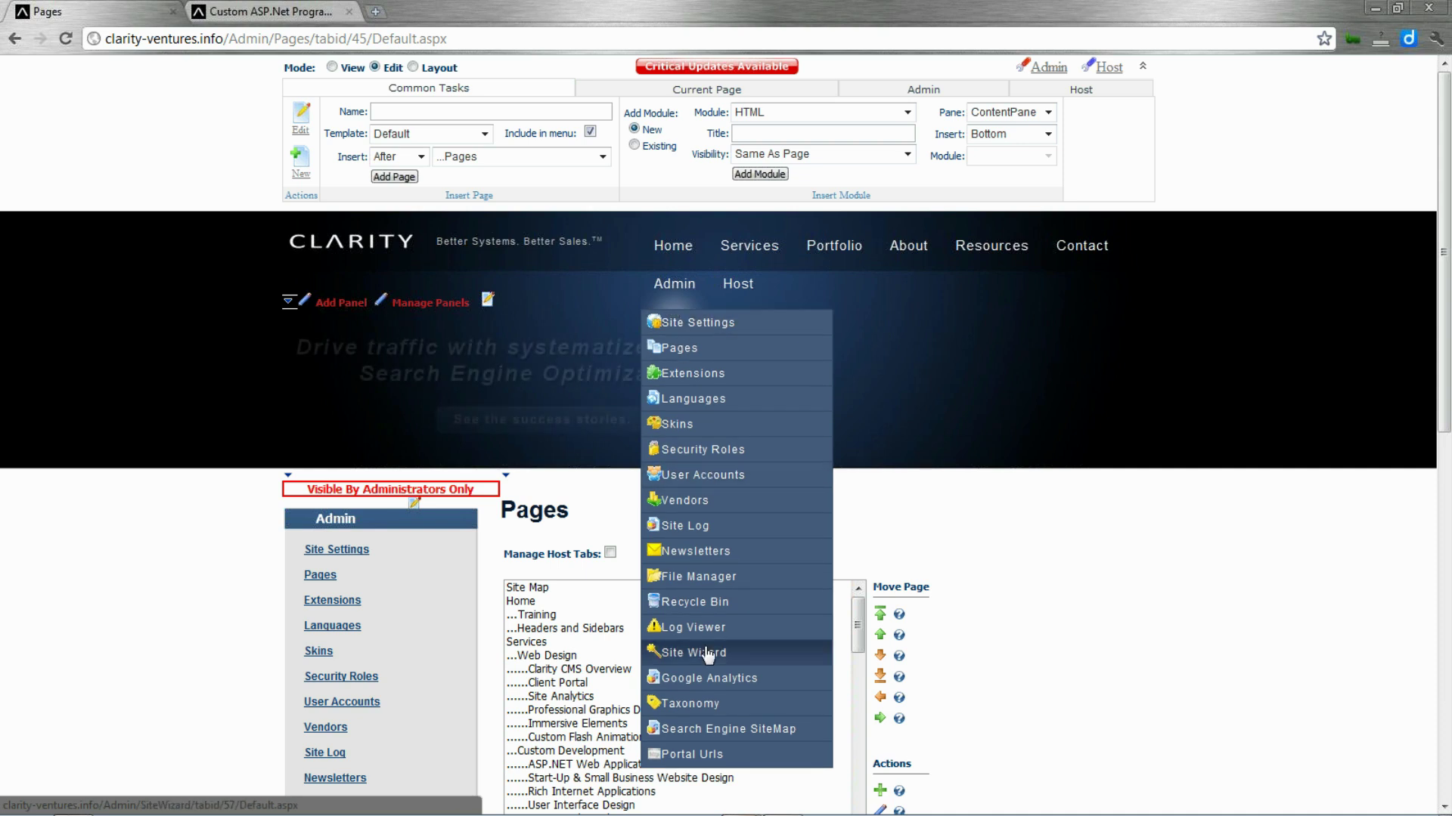
Restore Test Page from the Admin Recycle Bin's deleted Pages list.
left_click(733, 604)
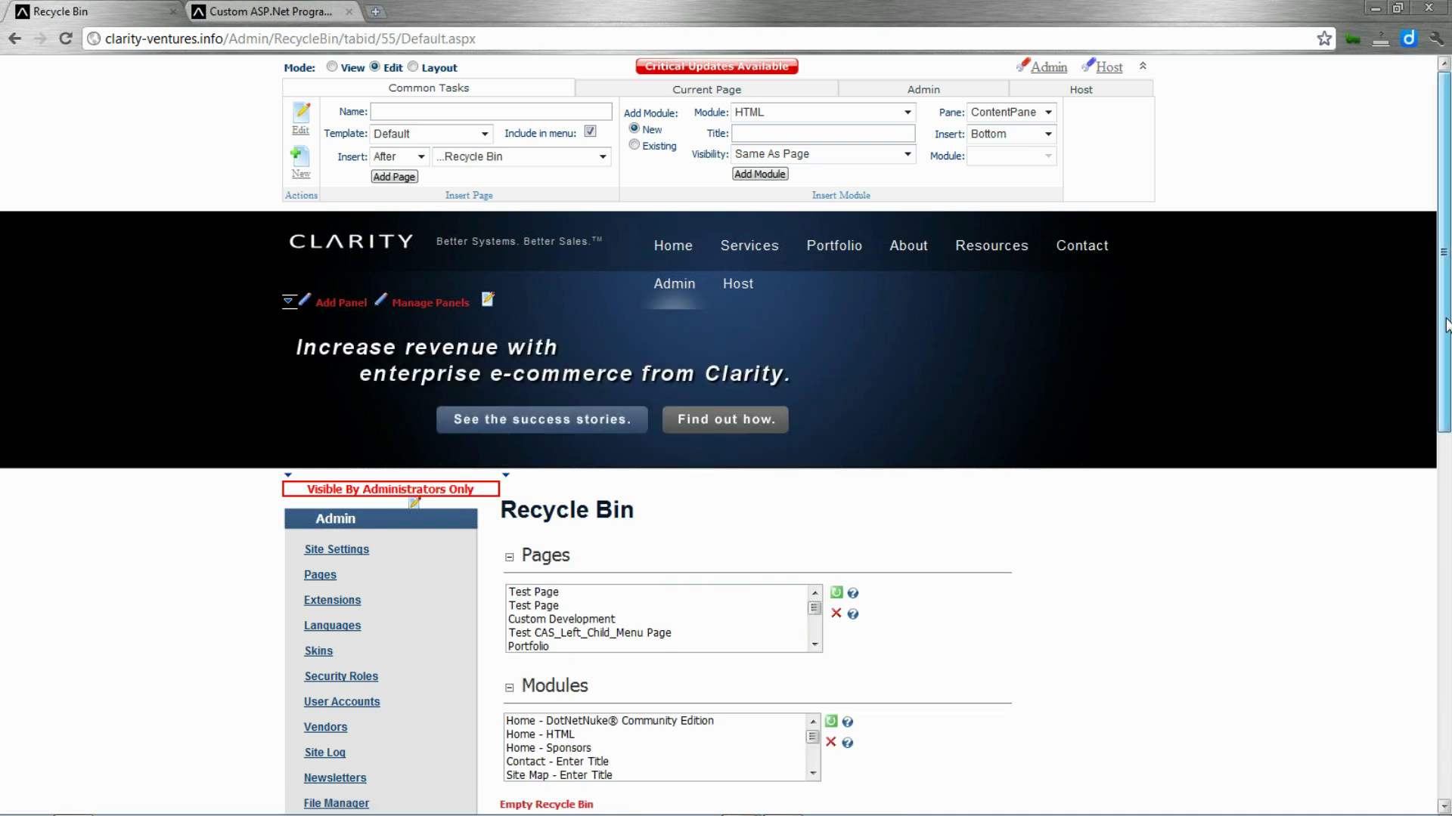
left_click_drag(1444, 252, 1444, 323)
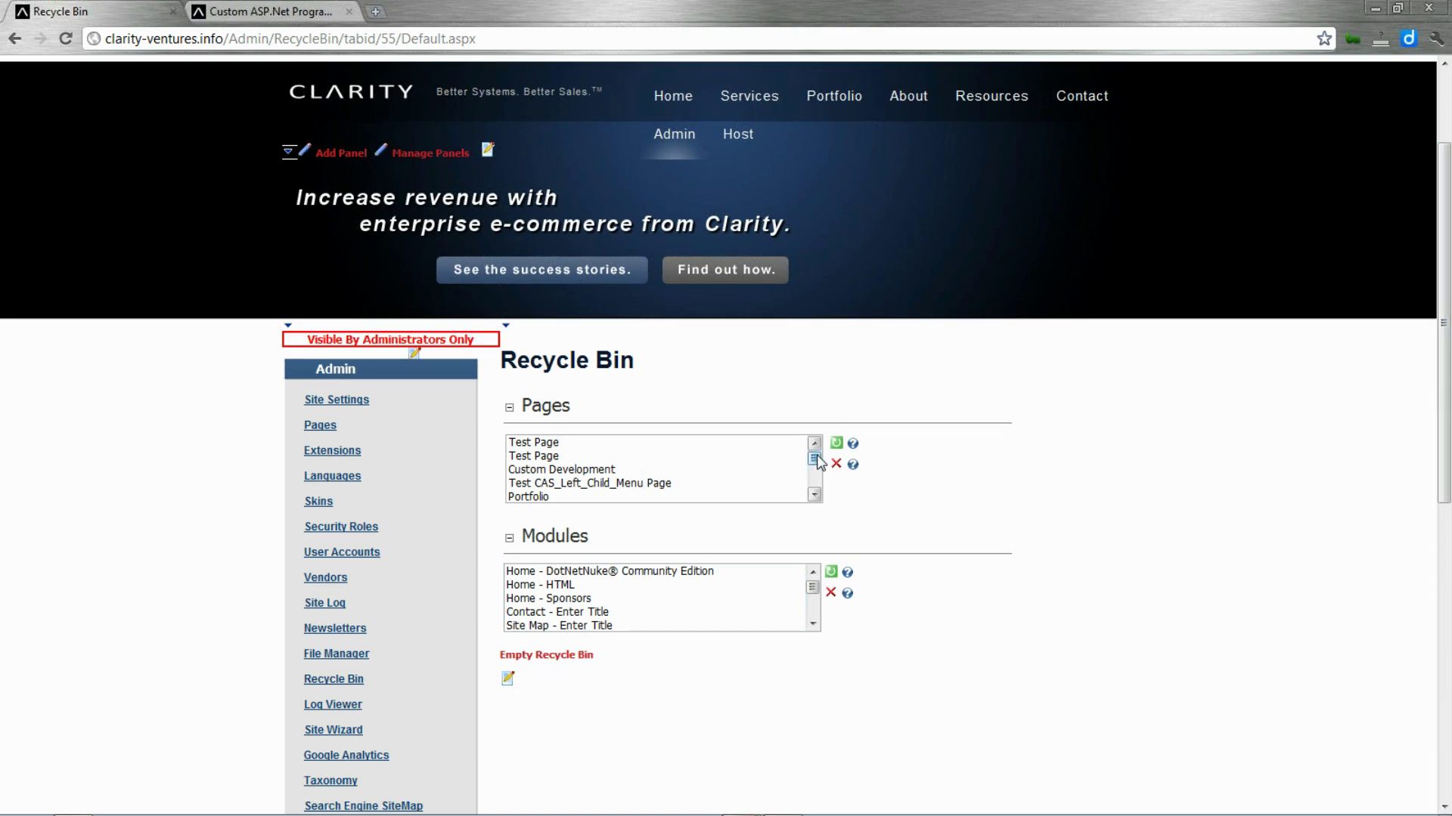
left_click(693, 454)
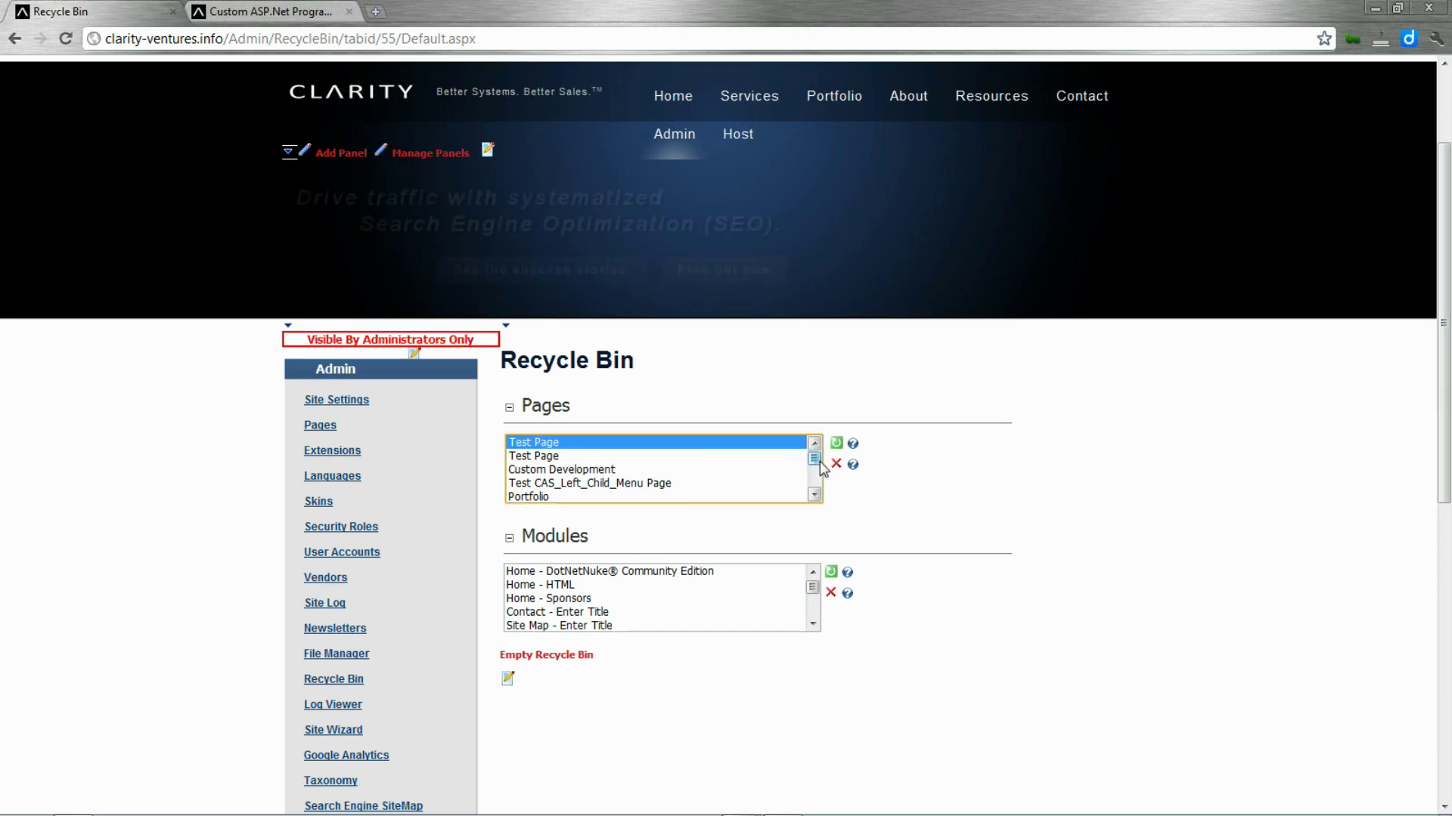
scroll(820, 486, "down", 2)
scroll(822, 499, "up", 2)
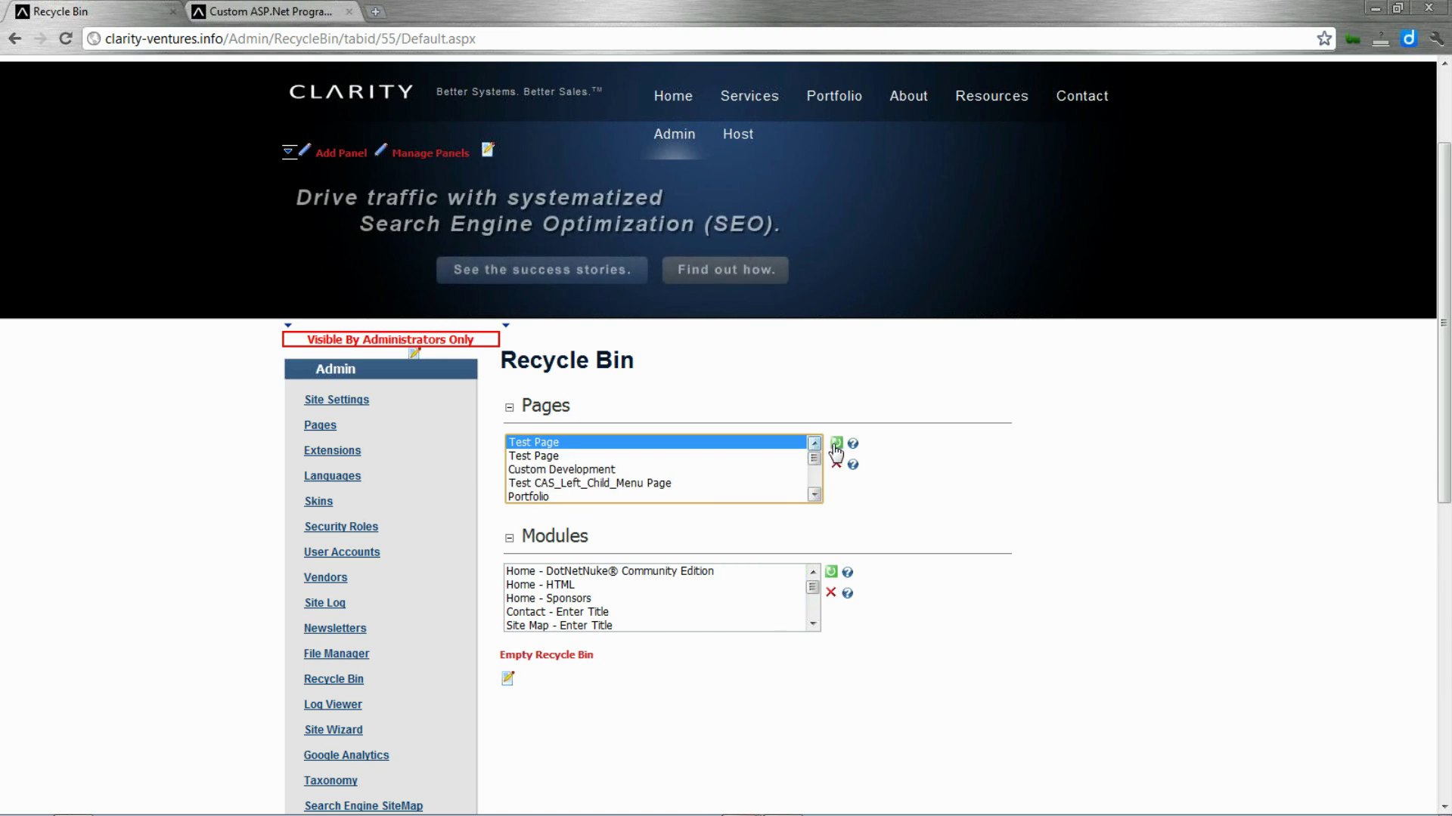
left_click(837, 446)
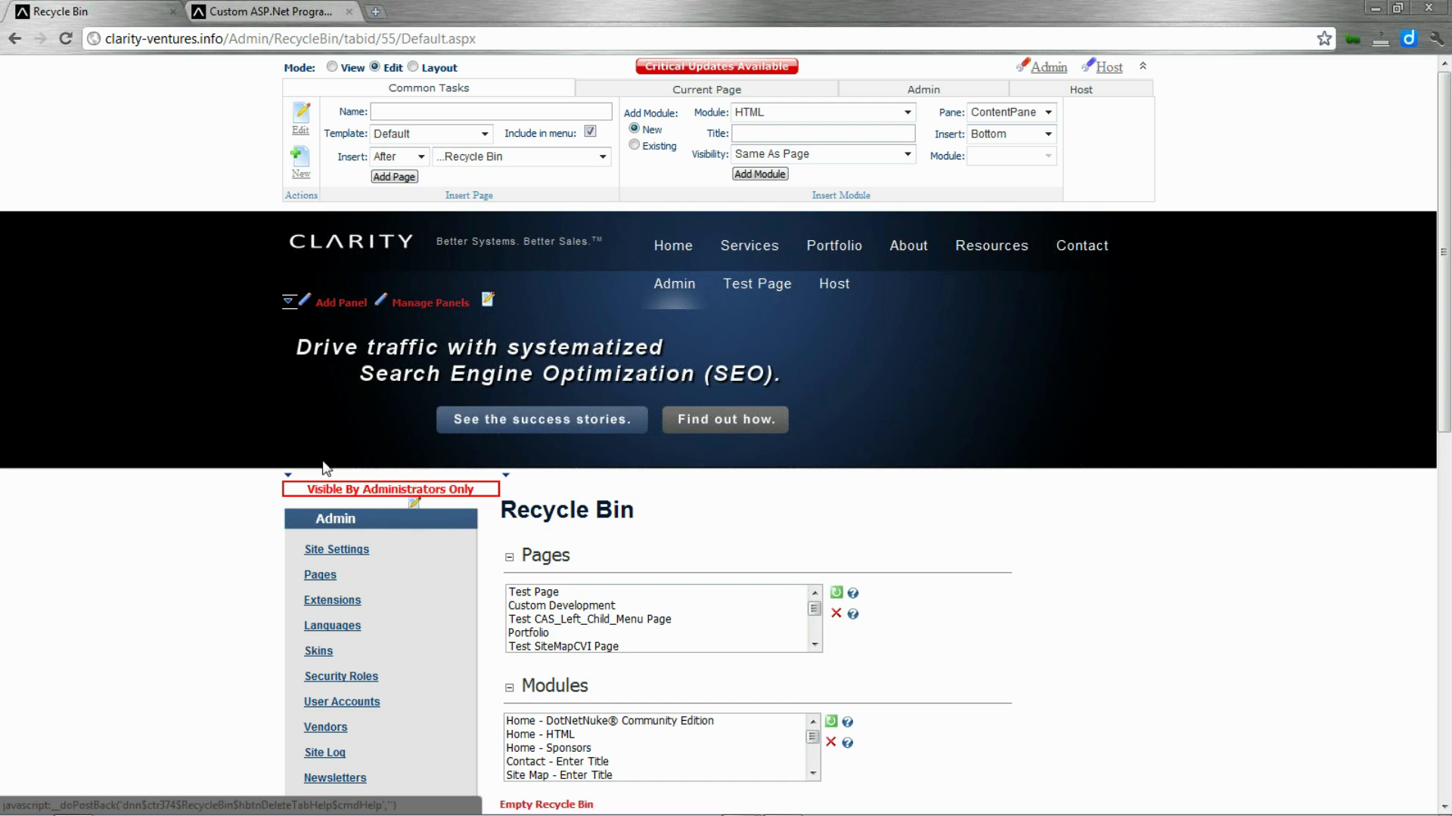
mouse_move(674, 283)
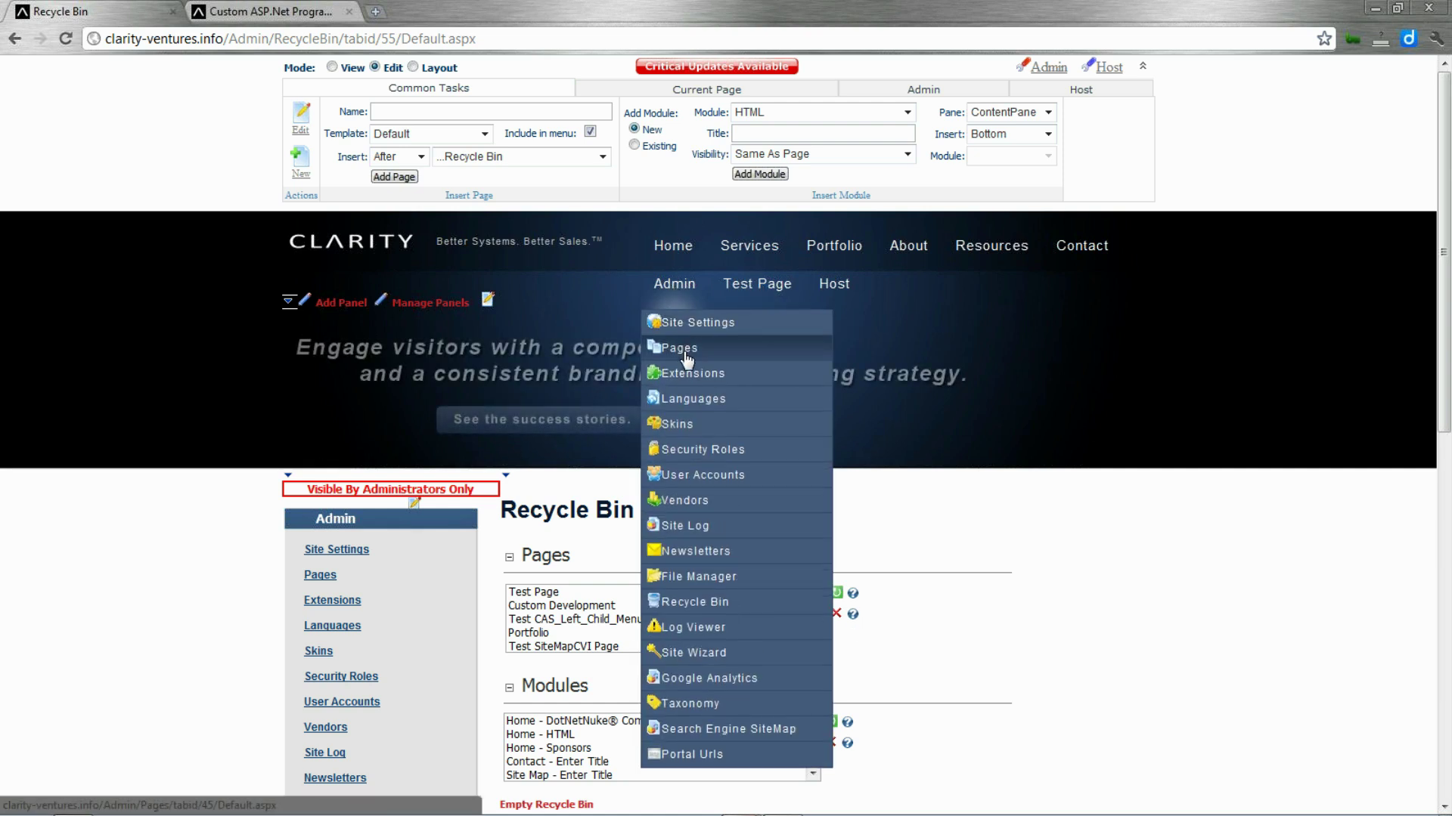
Select Test Page in Admin > Pages, delete it and confirm with OK.
left_click(679, 348)
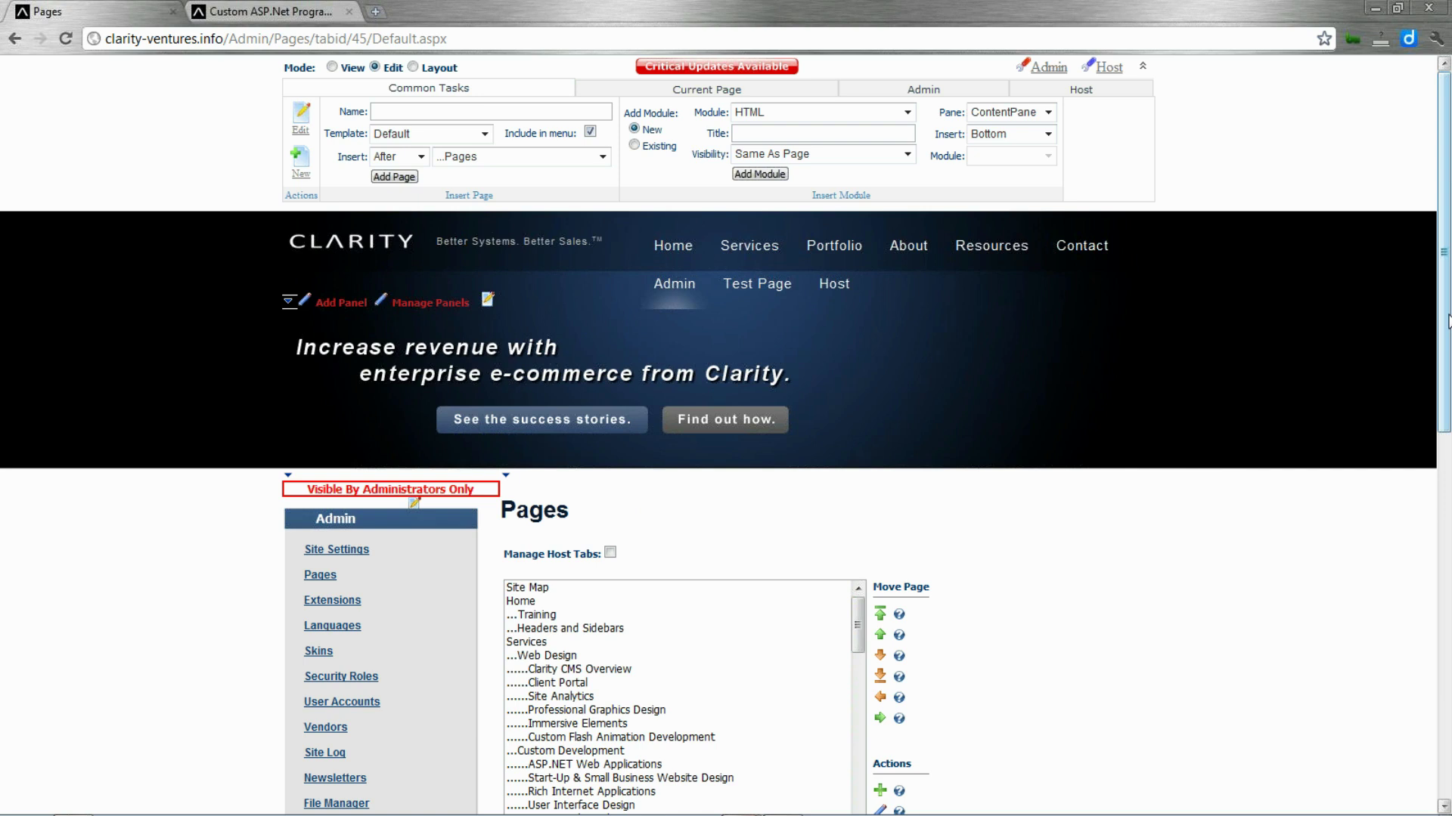
scroll(644, 301, "down", 5)
left_click_drag(857, 286, 866, 469)
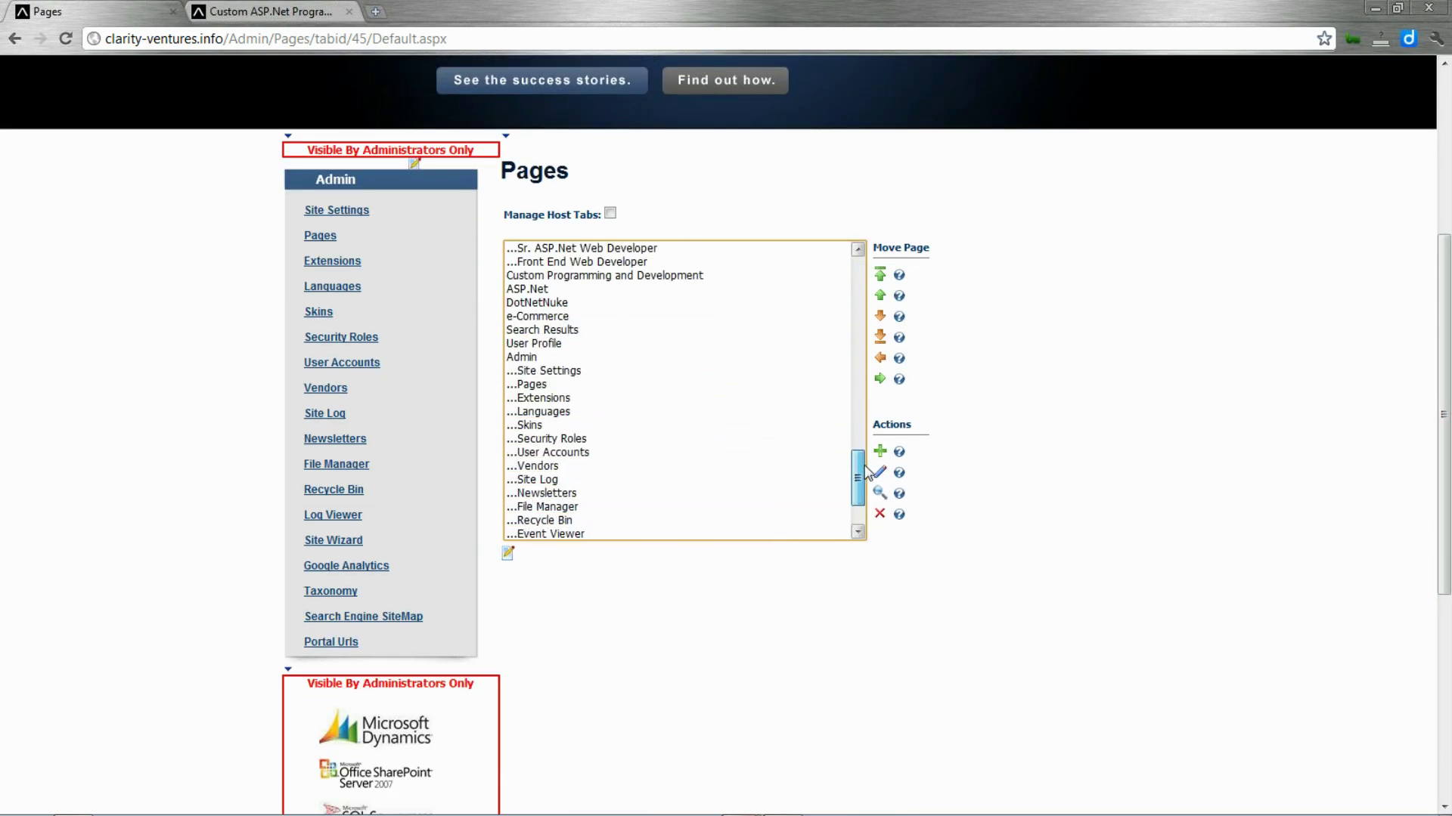
left_click_drag(857, 471, 857, 487)
left_click(745, 530)
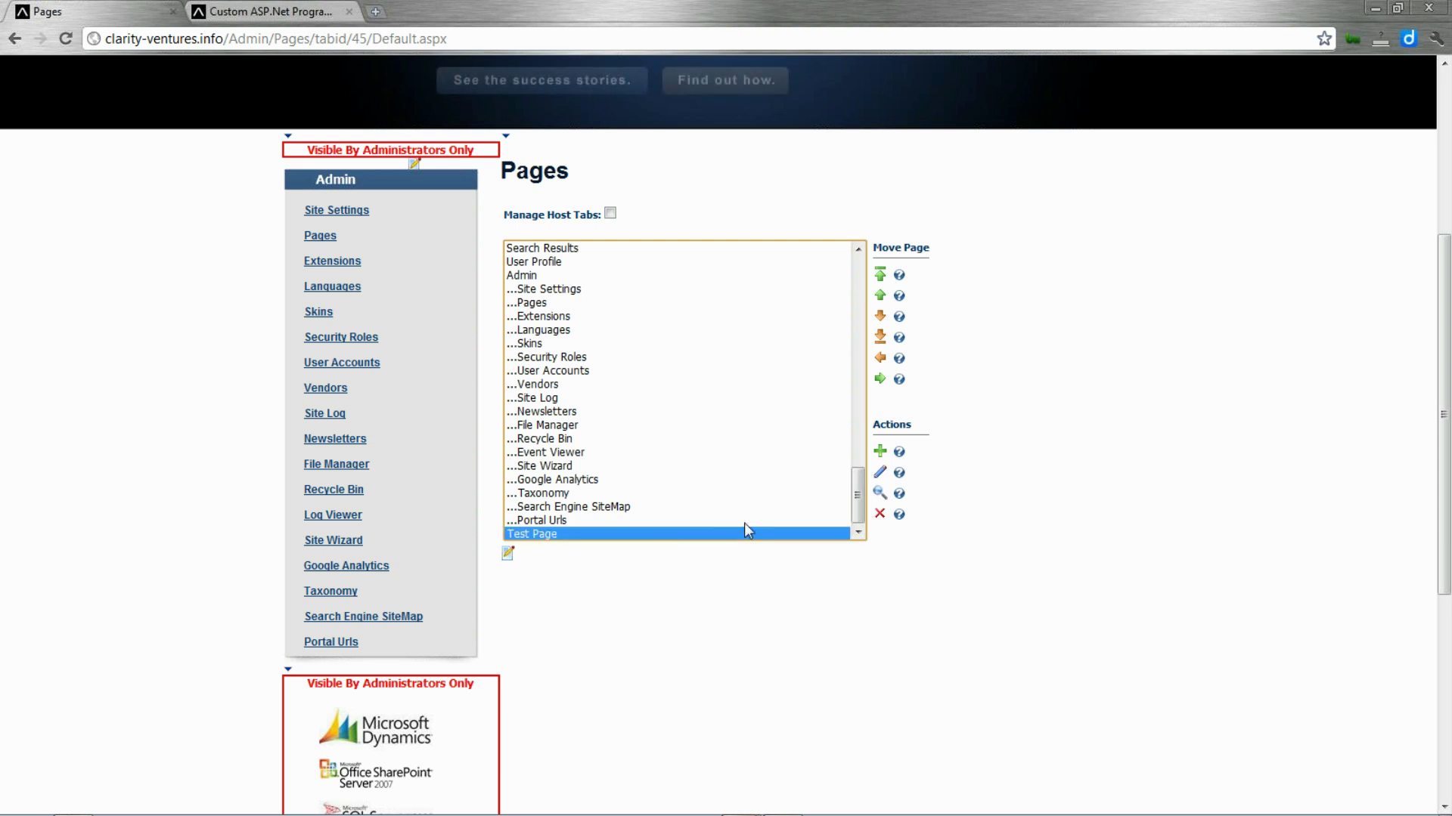
left_click(879, 514)
left_click(756, 437)
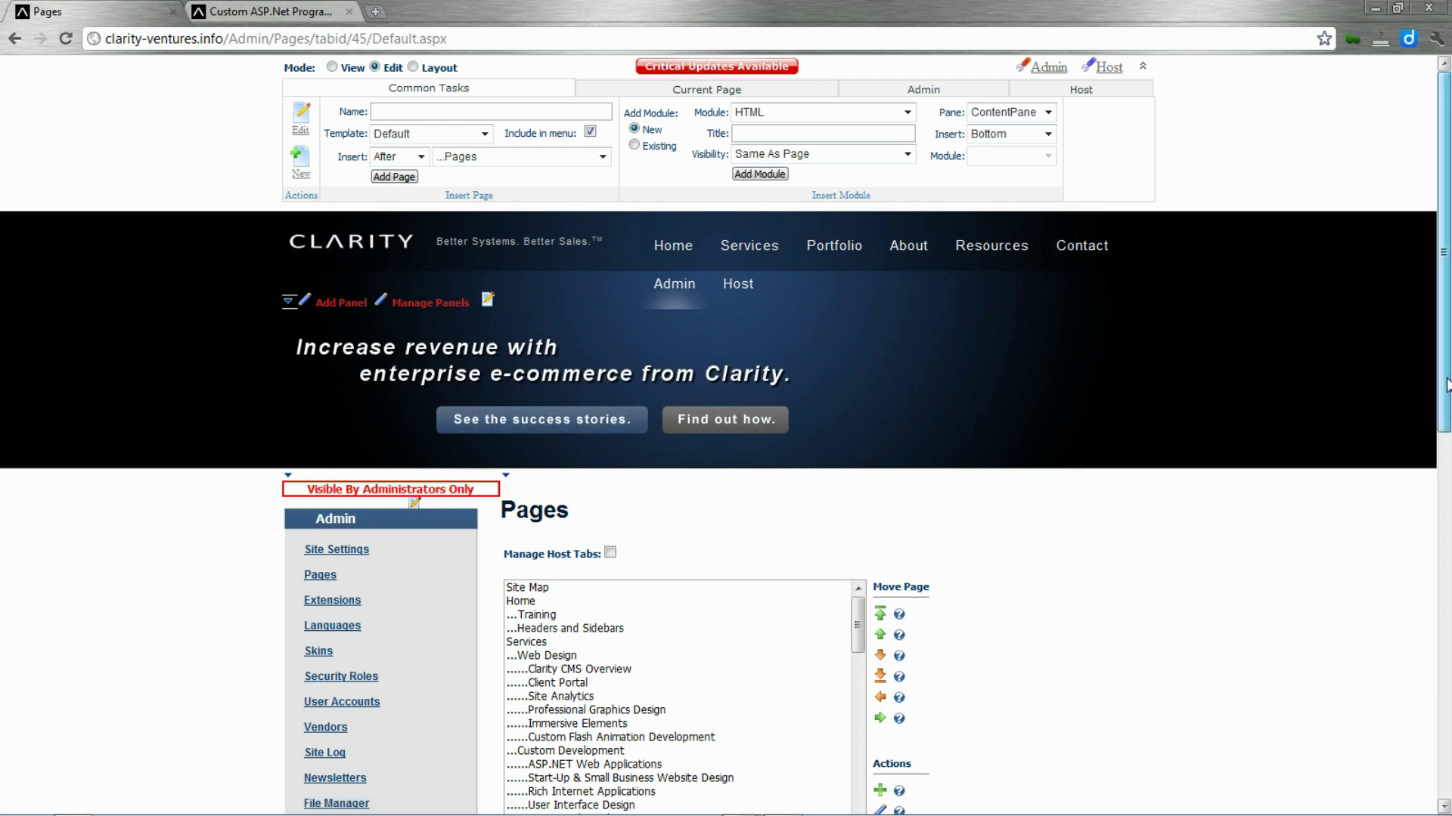
scroll(1445, 386, "down", 3)
scroll(1429, 371, "up", 3)
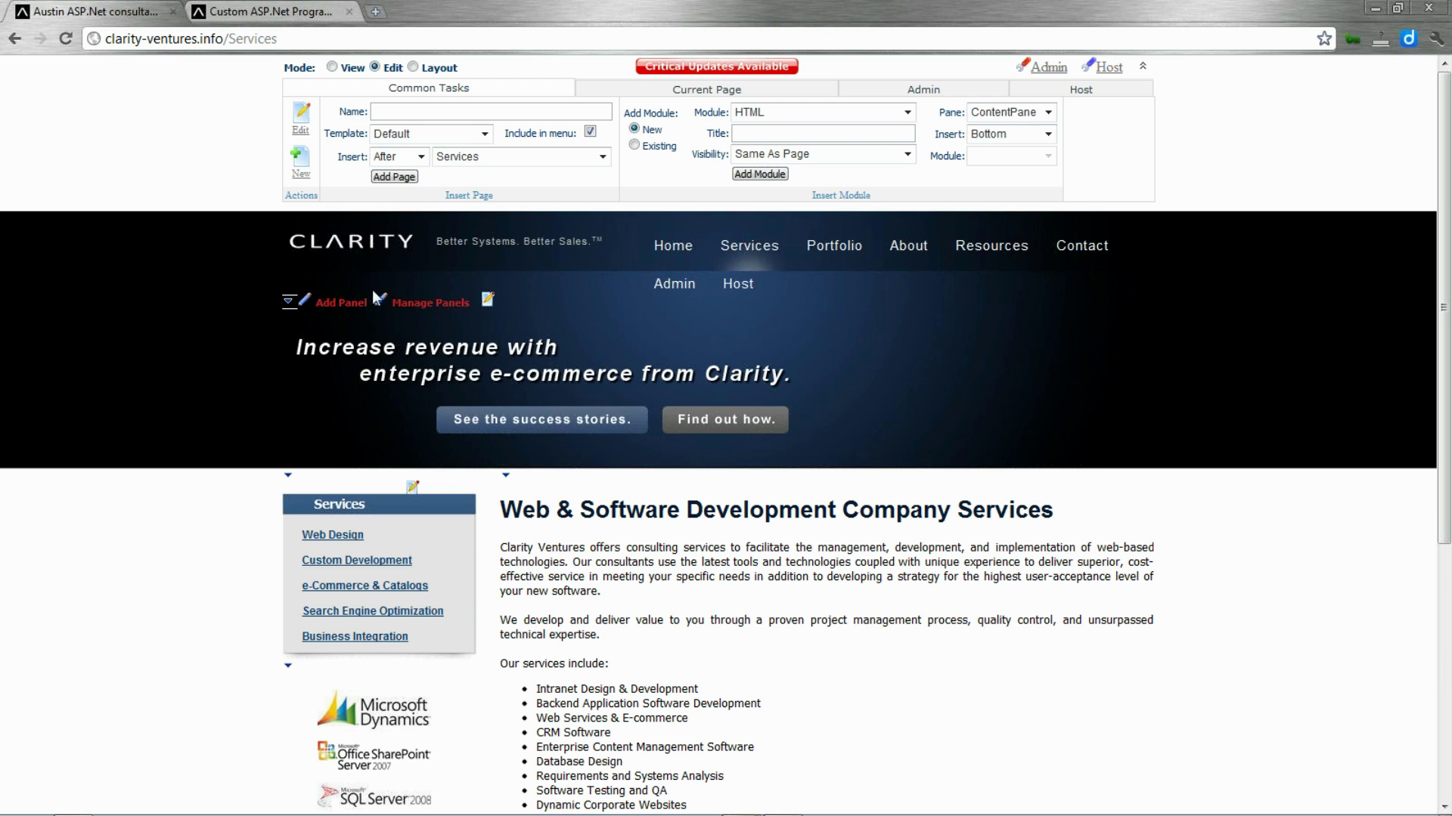
Go to the Project Portfolio page via the Portfolio link in the top navigation.
mouse_move(1447, 317)
left_mouse_down()
mouse_move(1449, 451)
mouse_move(1449, 291)
left_mouse_up()
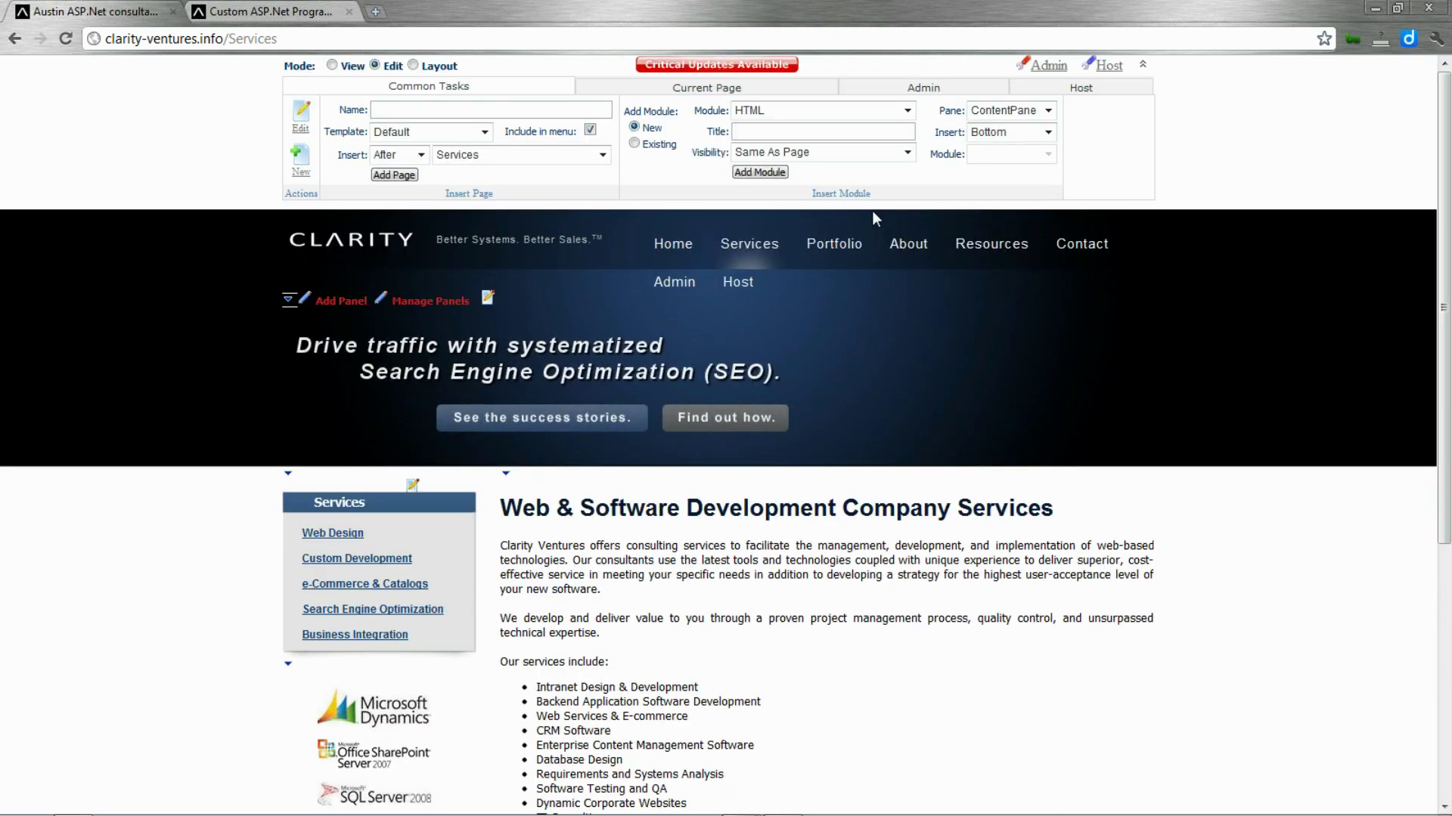
left_click(836, 257)
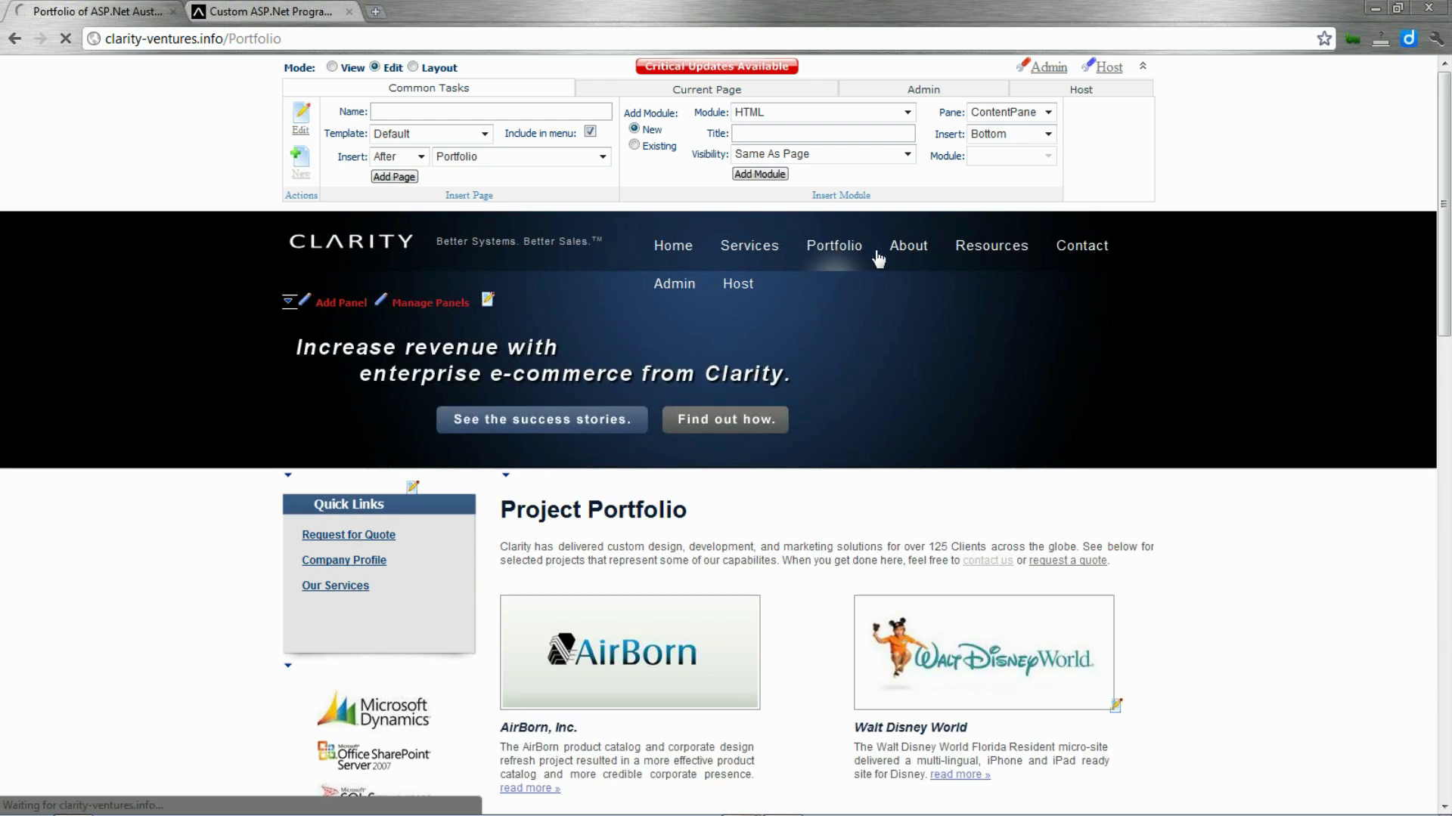
Open the Walt Disney World project, highlight its friendly URL, then reopen it from Portfolio.
left_click(1016, 651)
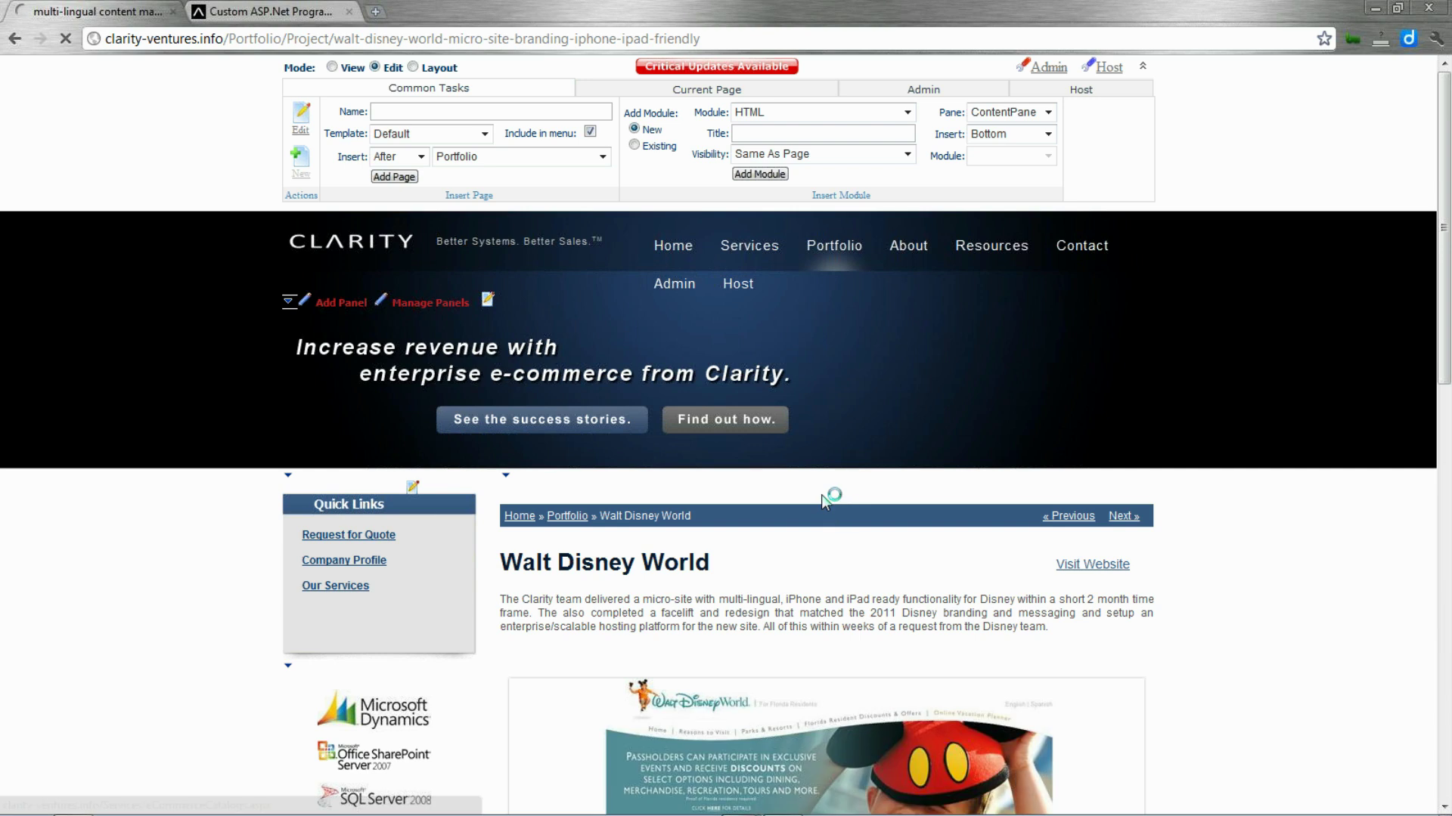
left_click(376, 39)
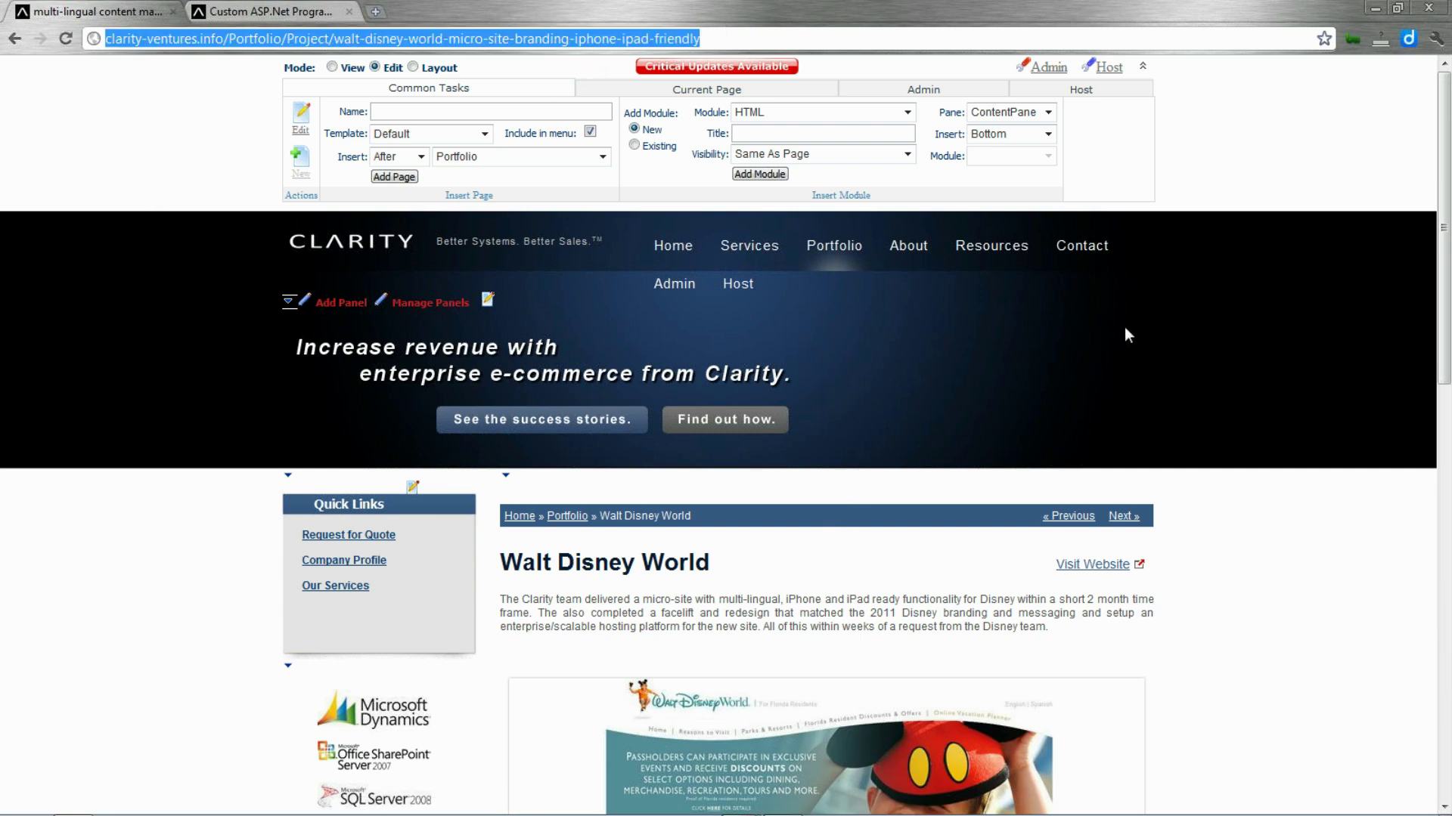
left_click_drag(1444, 276, 1448, 737)
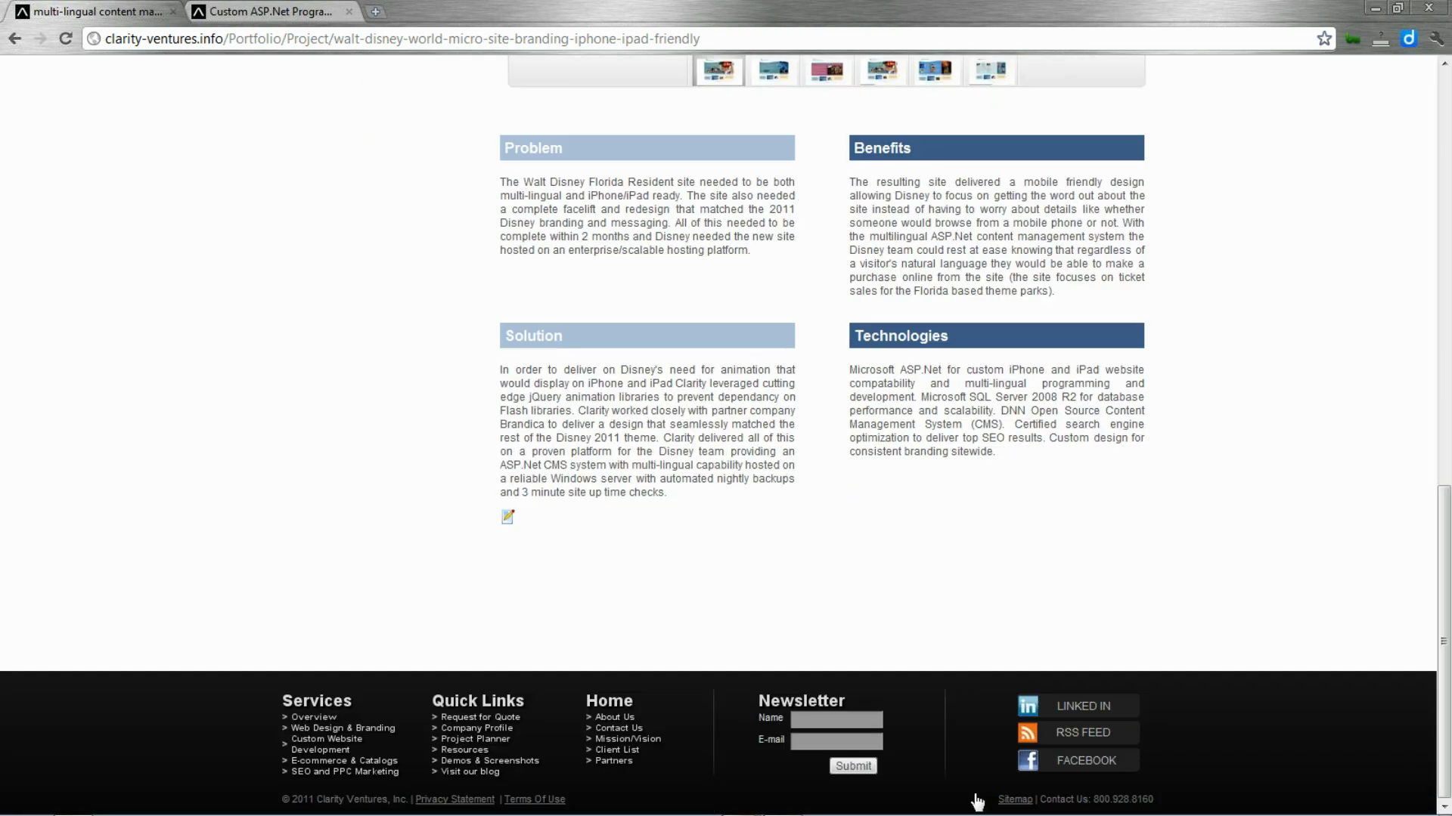
left_click(1013, 799)
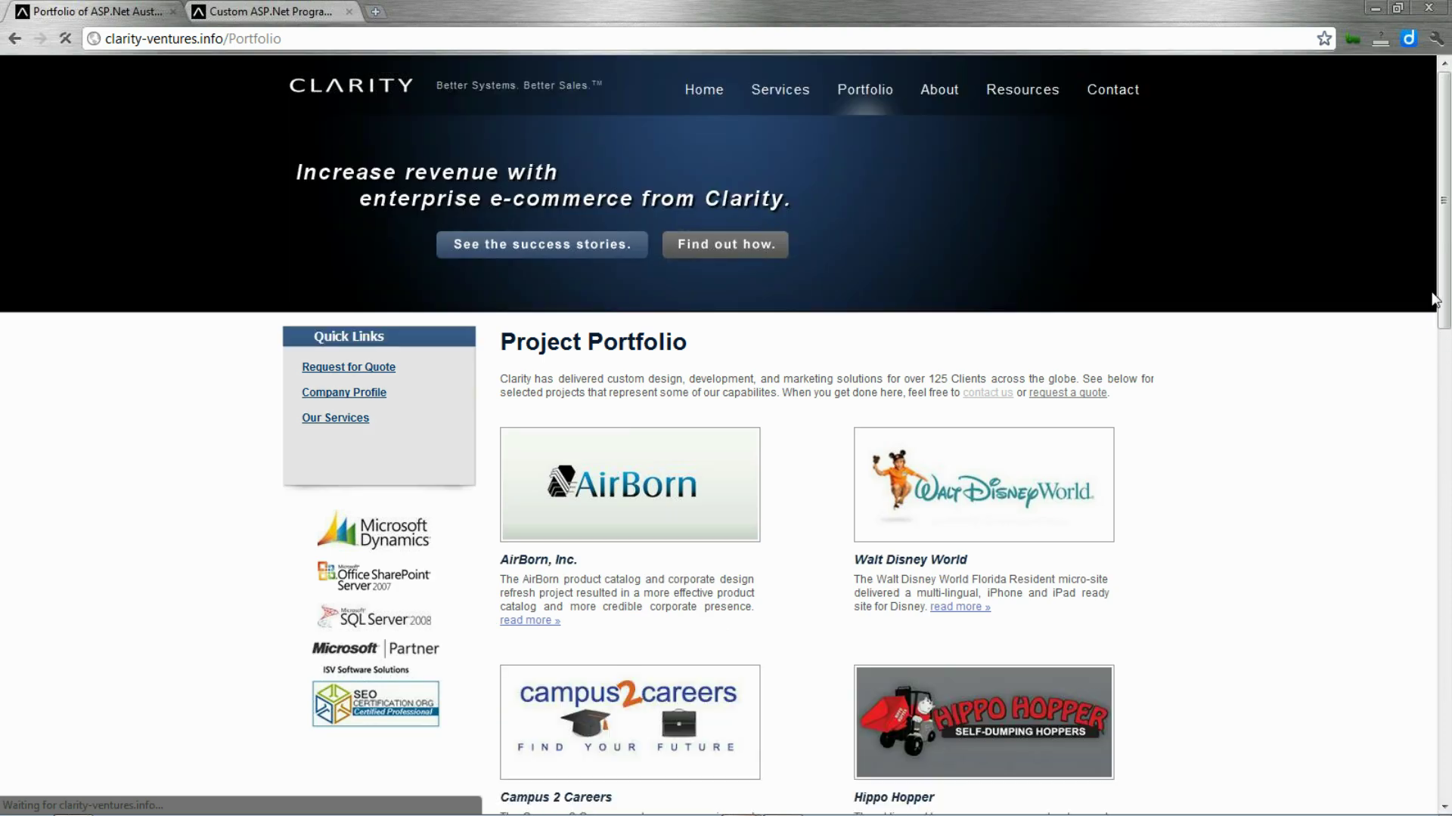
left_click(905, 485)
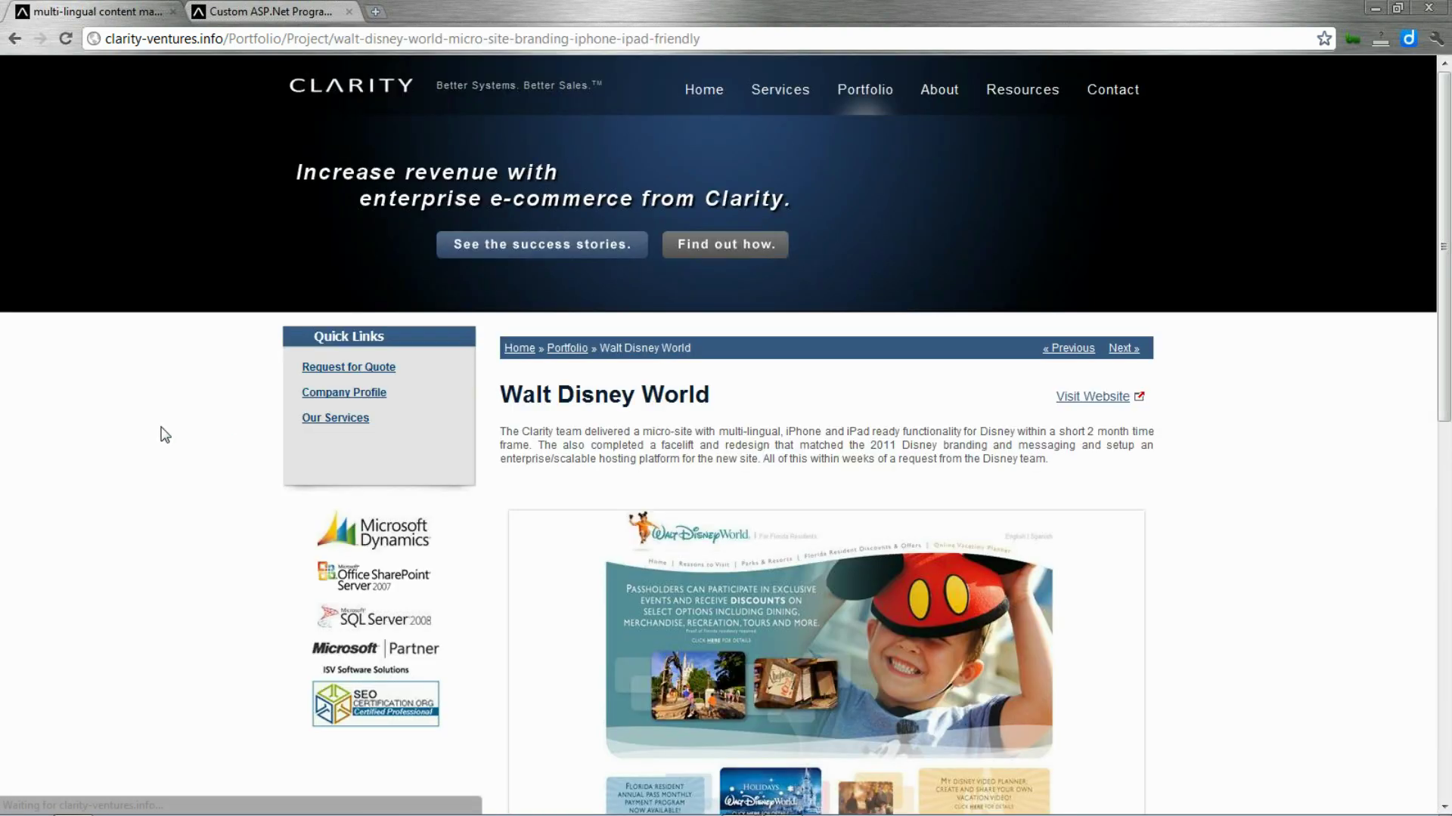
View the Walt Disney World page source and highlight its title and meta description.
right_click(162, 431)
key("v")
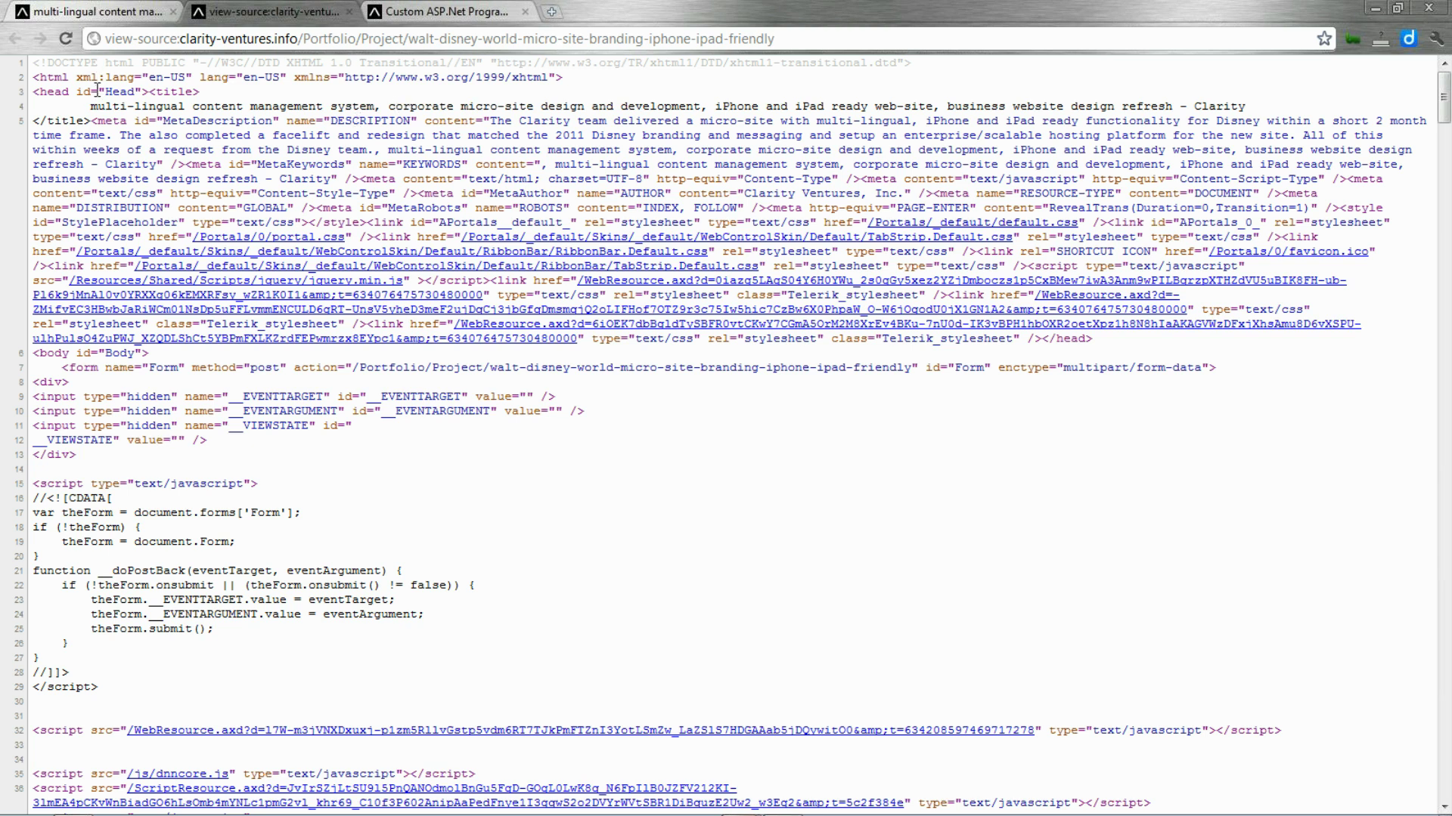
mouse_move(90, 107)
left_mouse_down()
mouse_move(317, 119)
mouse_move(1249, 106)
left_mouse_up()
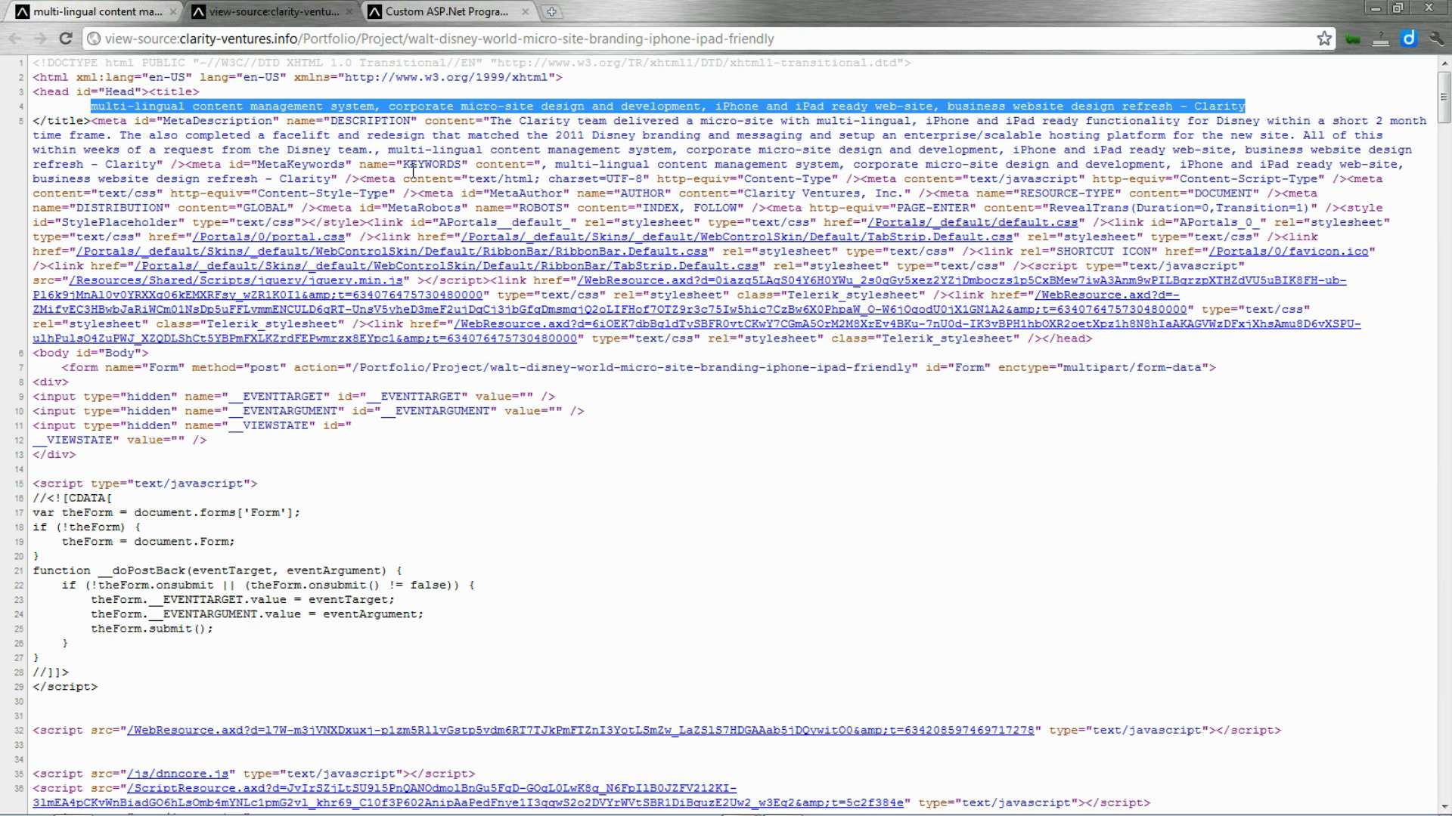
mouse_move(419, 121)
left_mouse_down()
mouse_move(715, 164)
mouse_move(824, 164)
left_mouse_up()
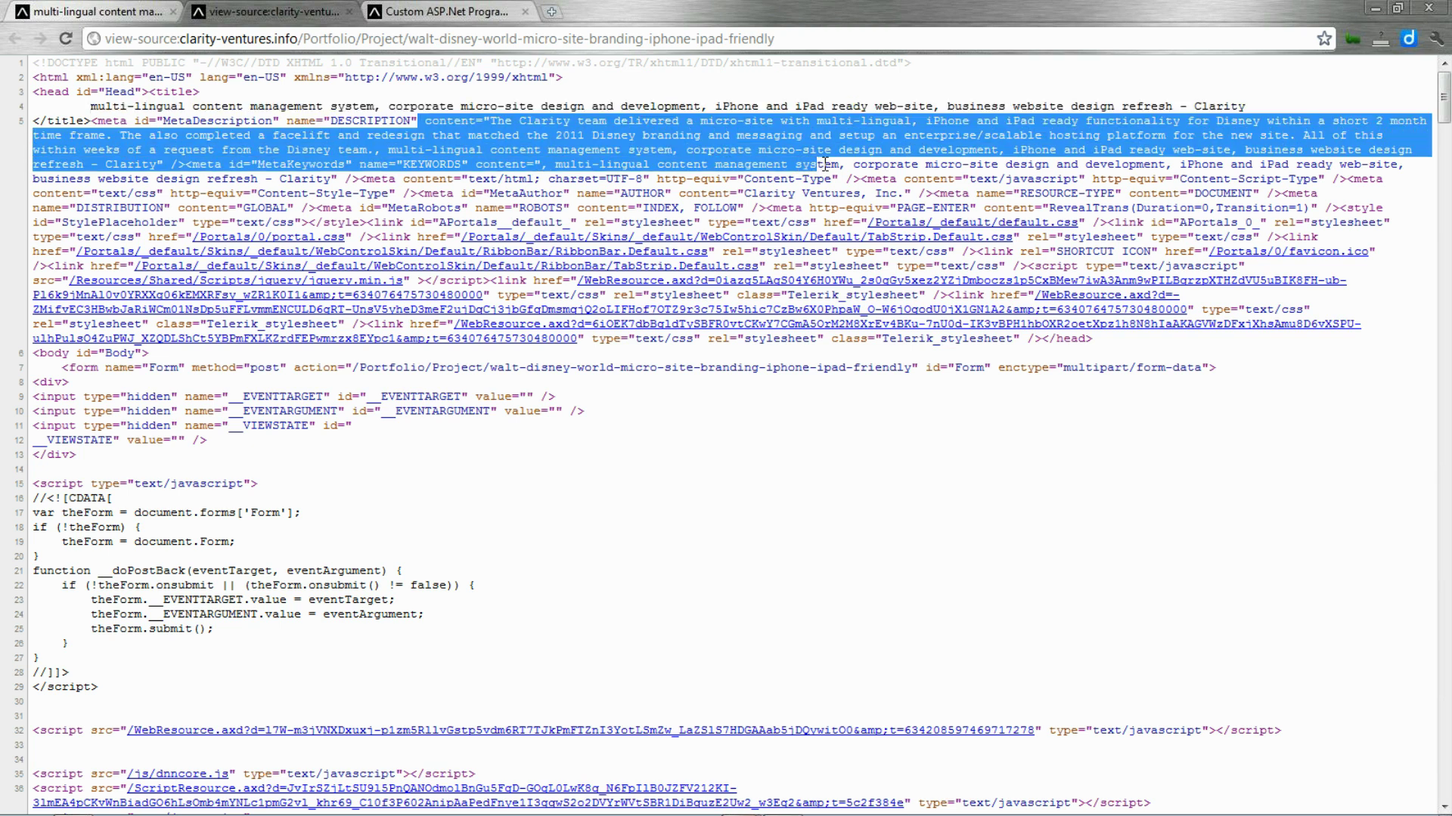
left_click(415, 118)
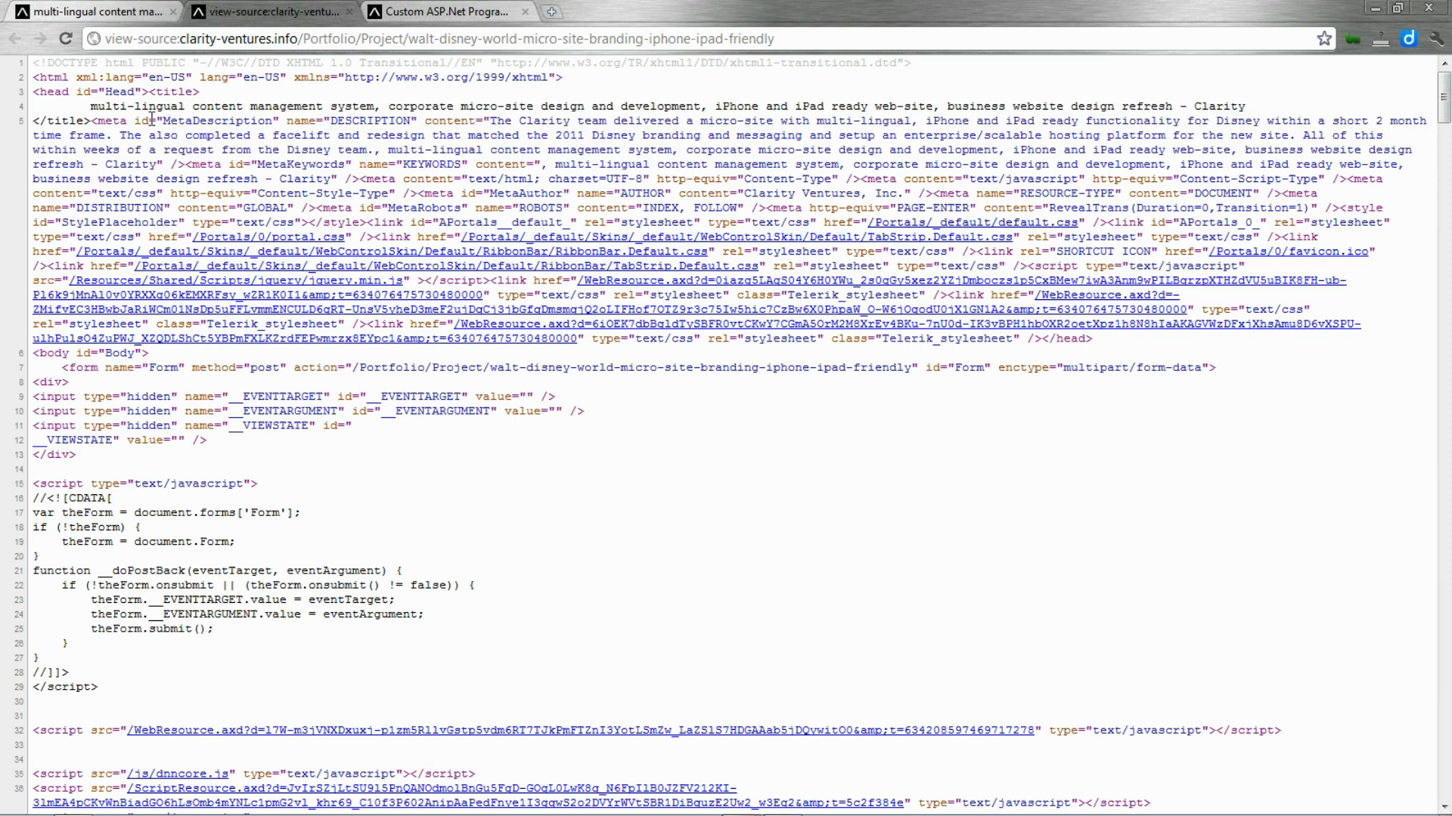
left_click_drag(90, 106, 323, 153)
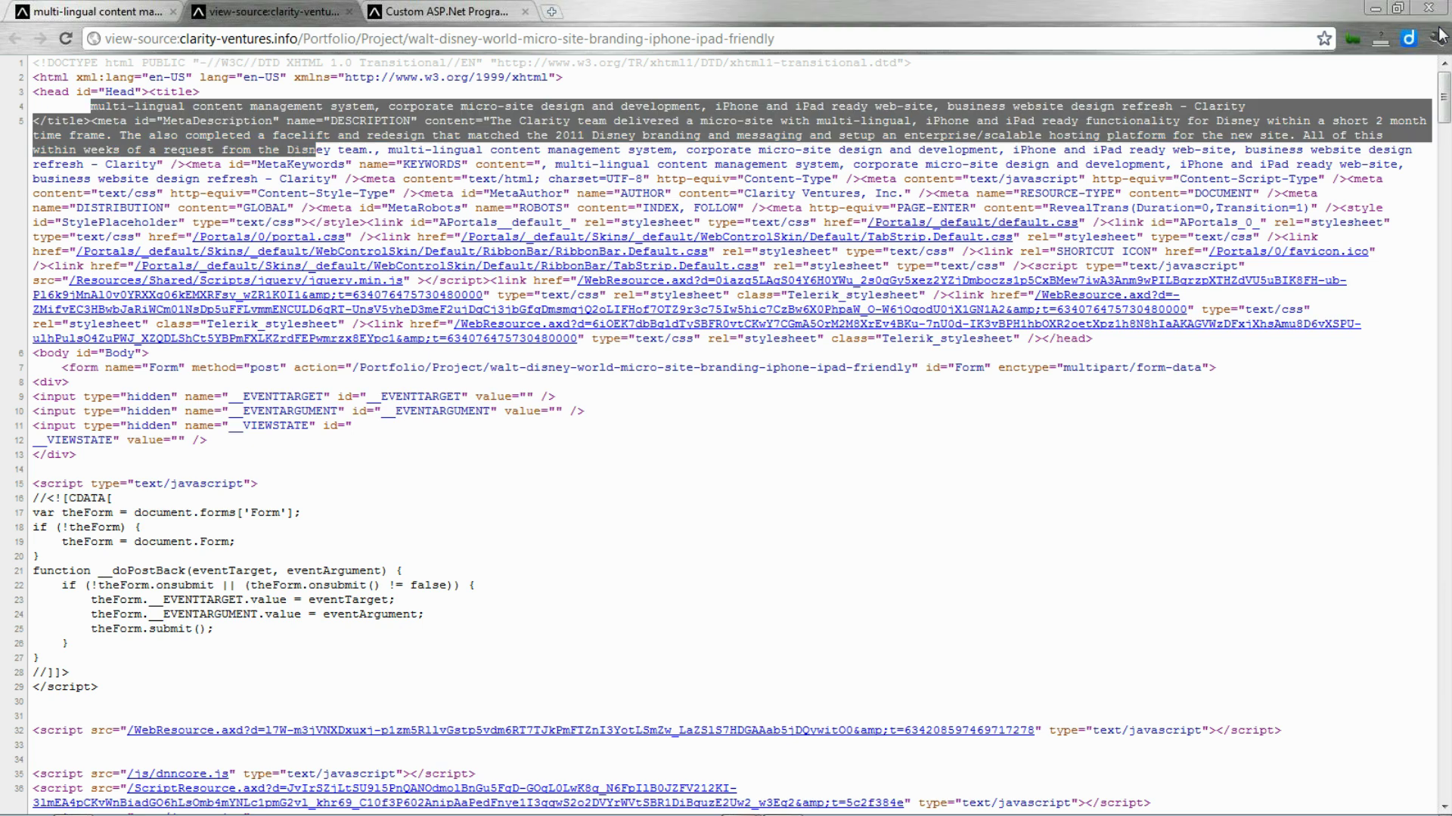
left_click_drag(1445, 98, 1444, 389)
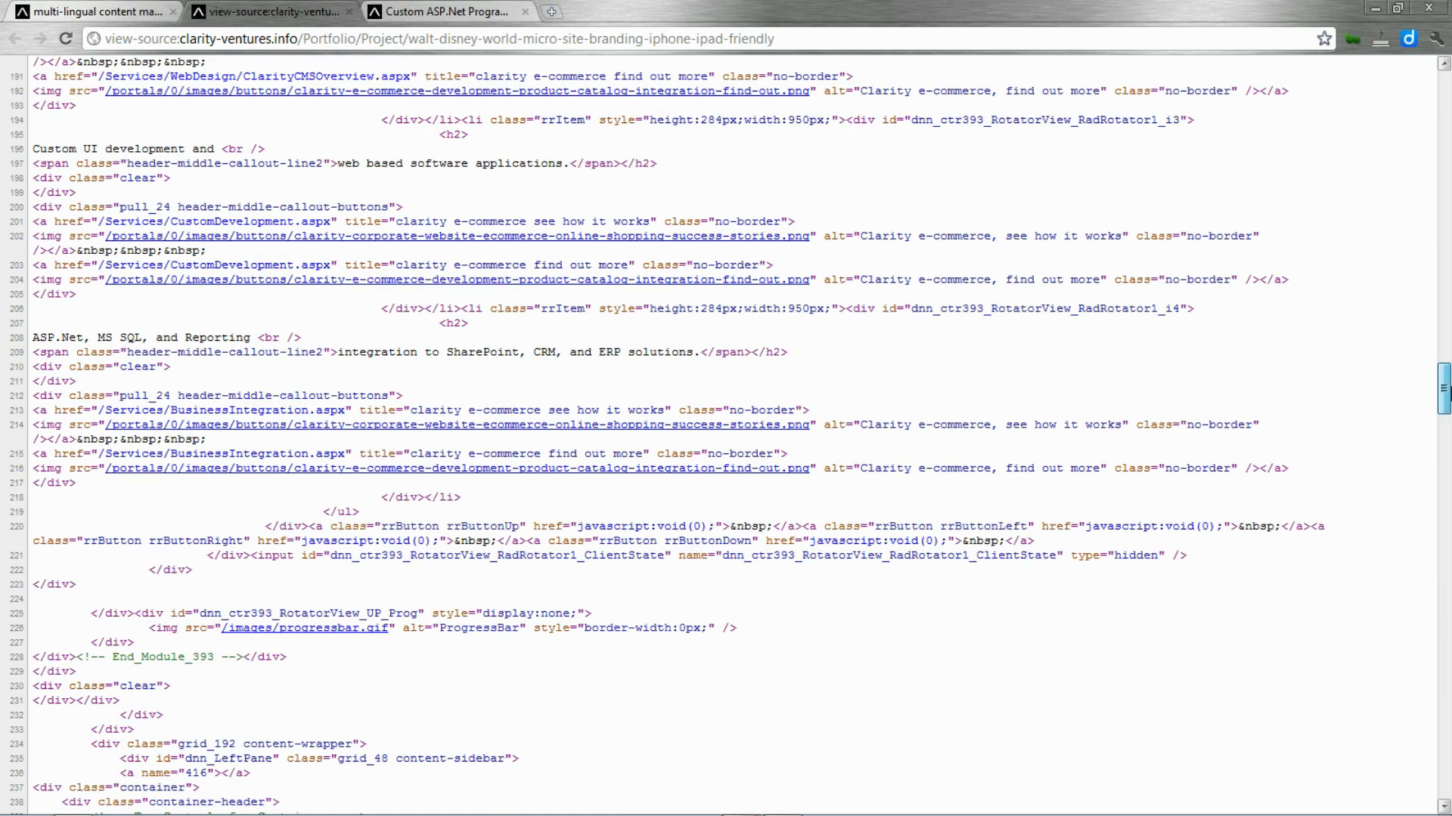
Scroll through the rendered project's Problem, Solution and Technologies sections, then Alt+Tab to the presentation.
left_click(140, 9)
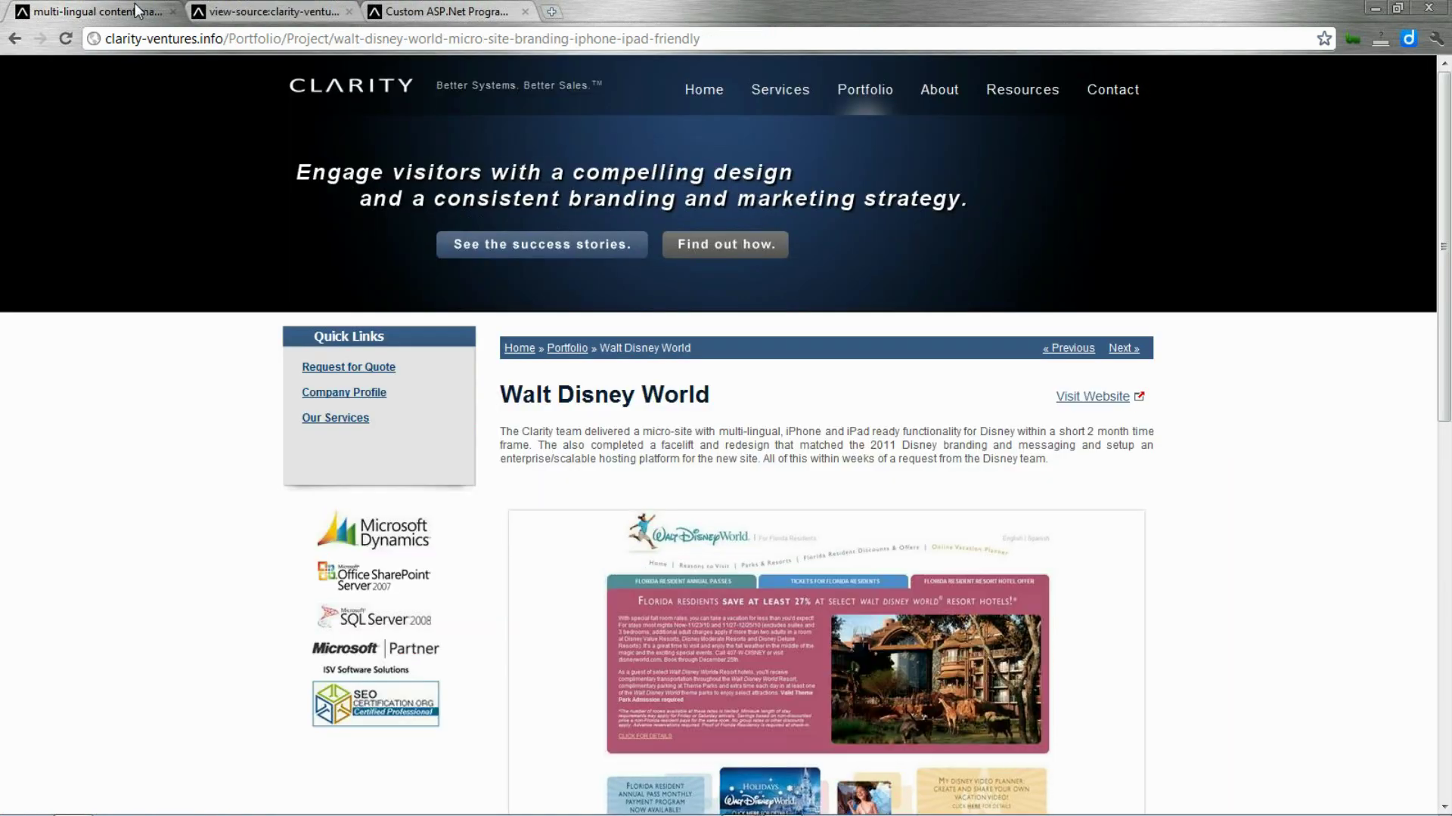
left_click_drag(1444, 168, 1447, 404)
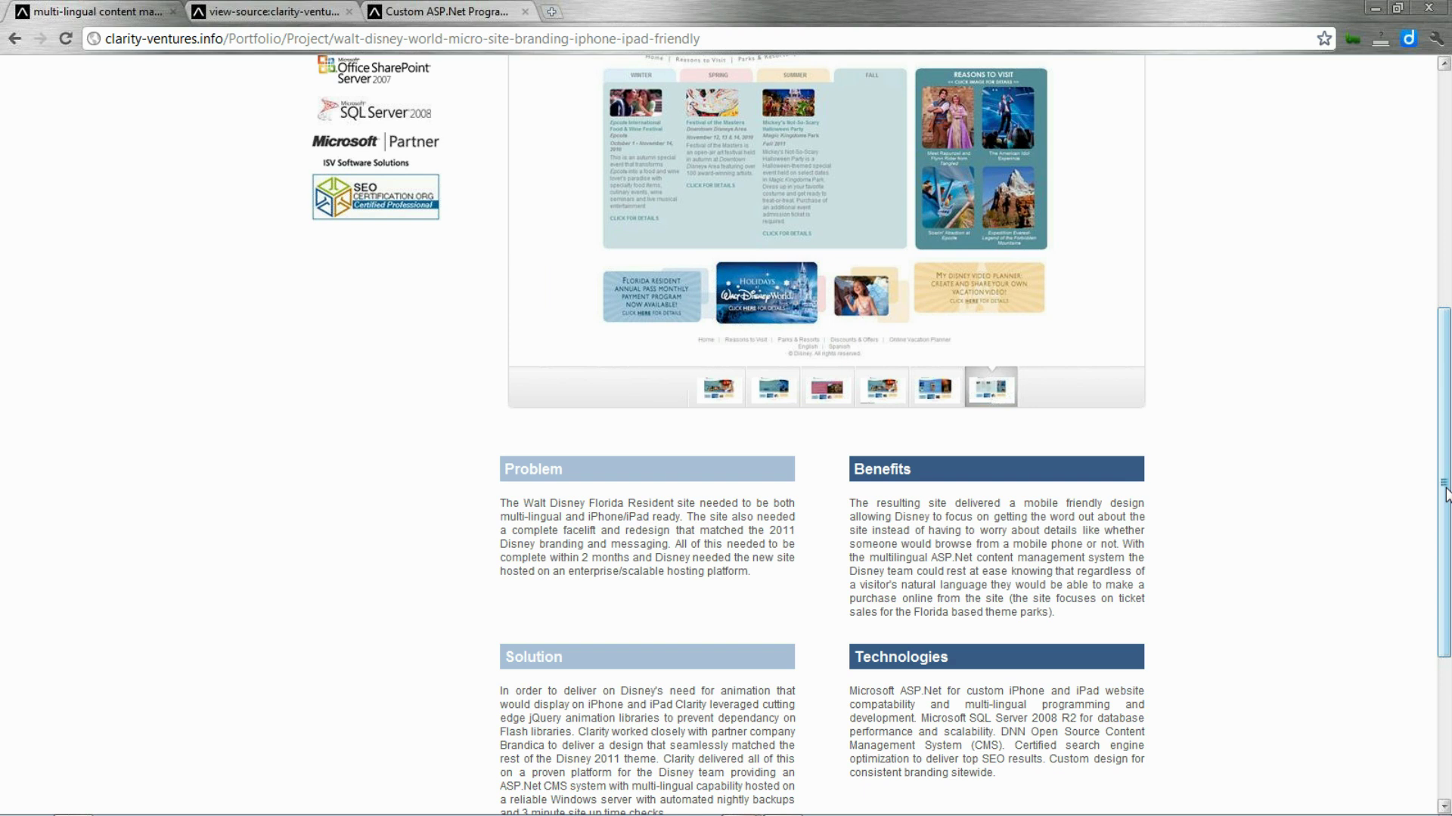
left_click_drag(1445, 495, 1440, 234)
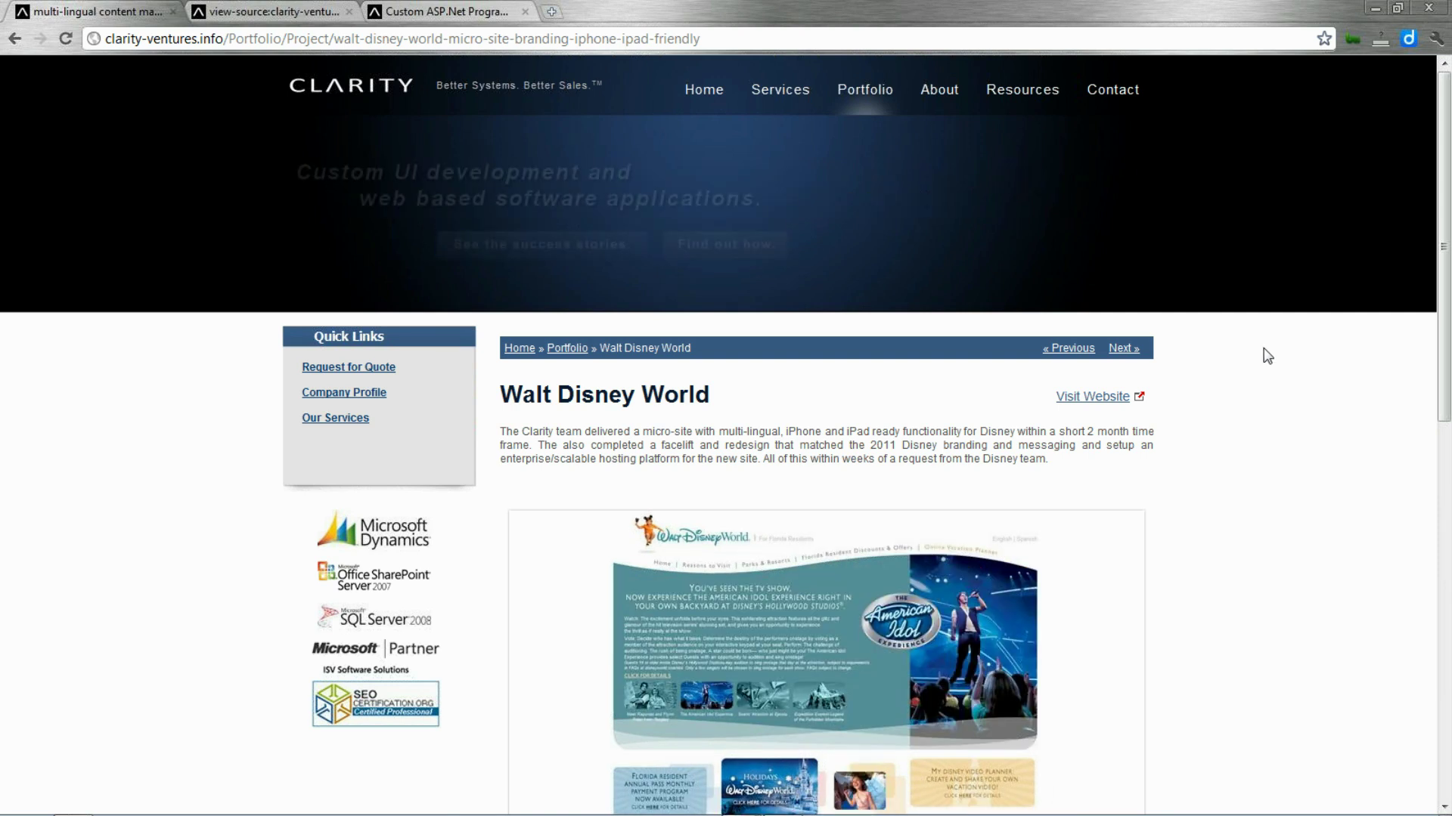
key("alt+Tab")
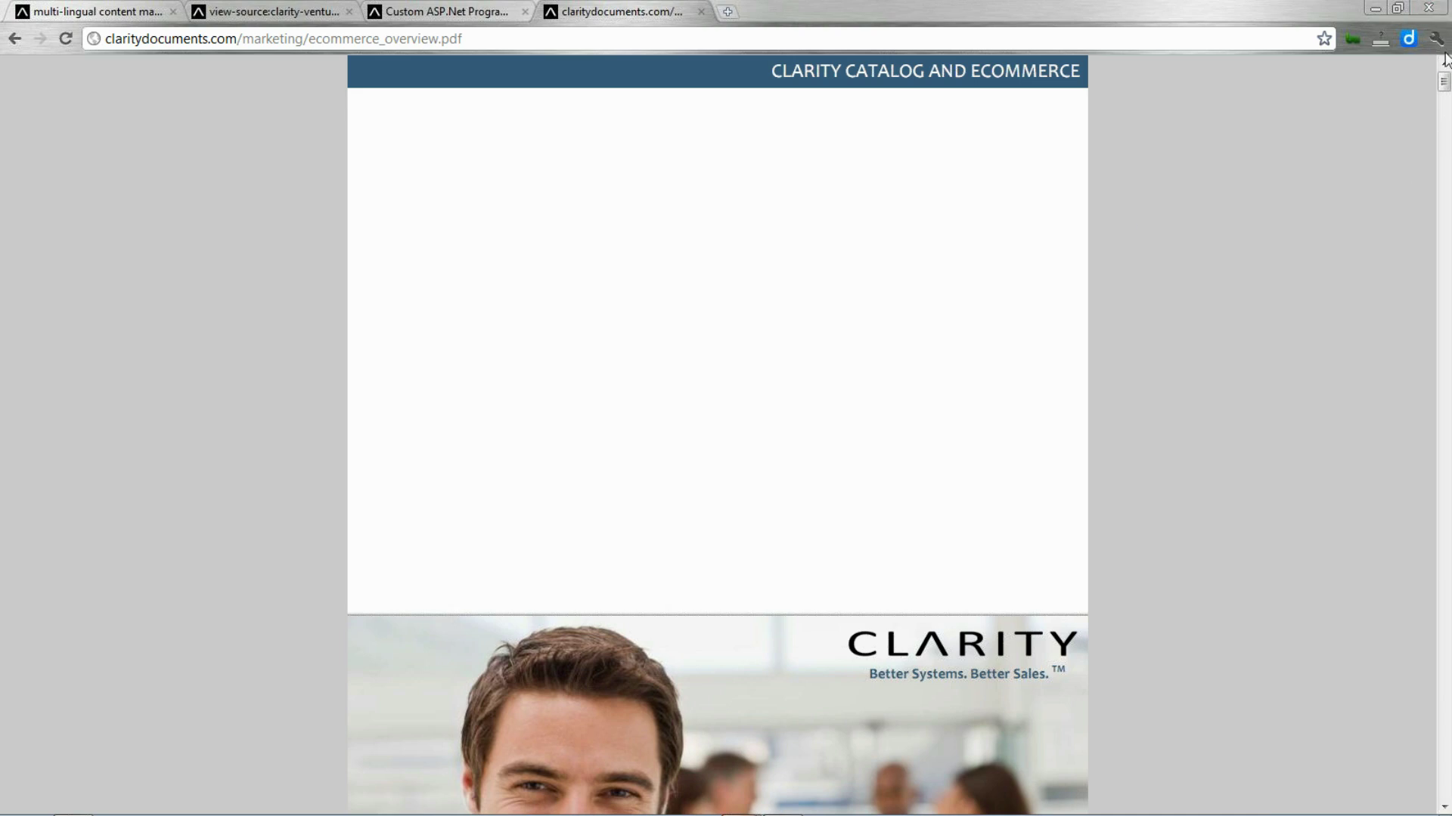
Page down through ecommerce_overview.pdf past the Executive Summary to the Key Features highlights list.
left_click_drag(1446, 60, 1446, 179)
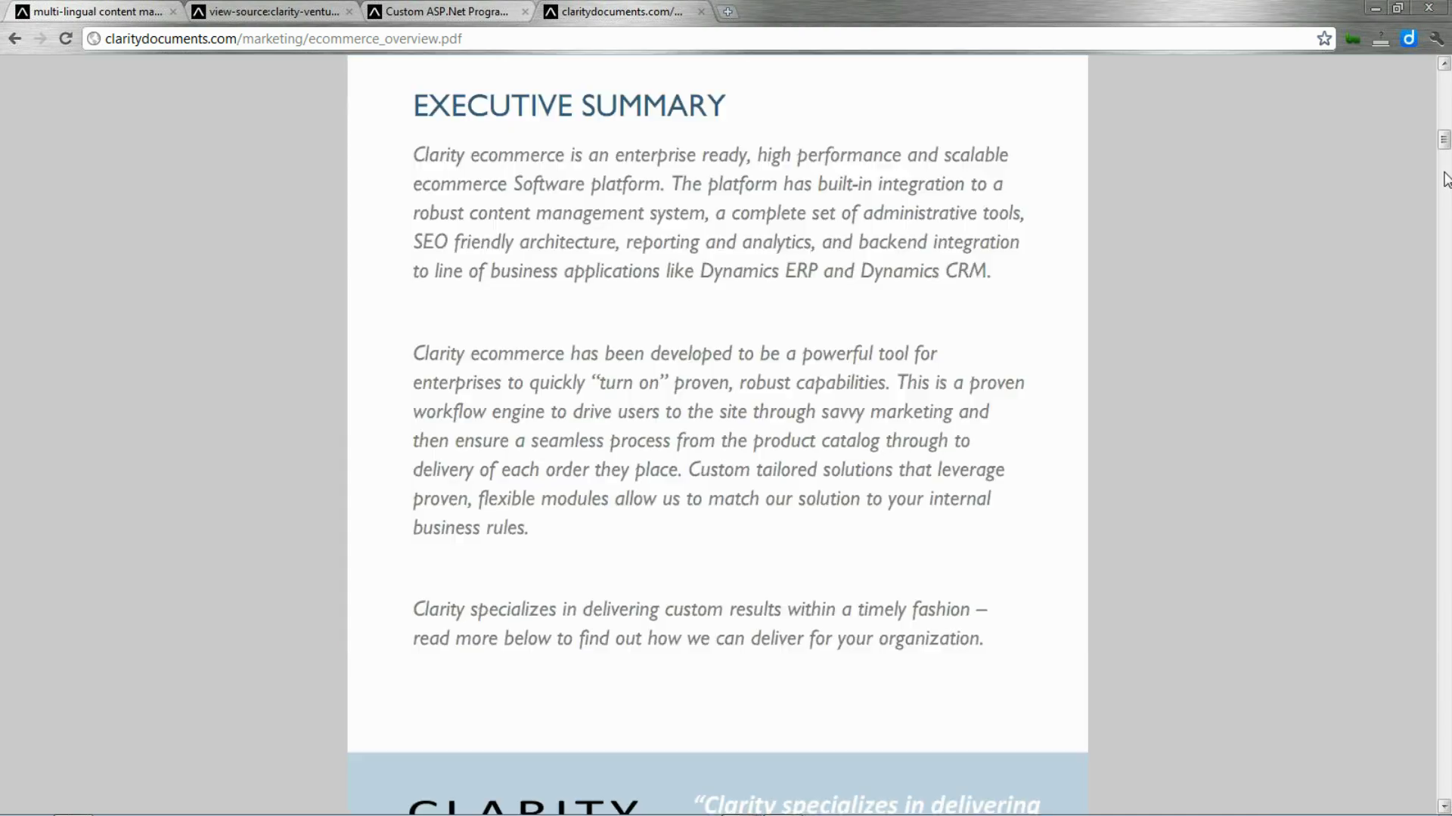
left_click(1445, 185)
left_click(1446, 227)
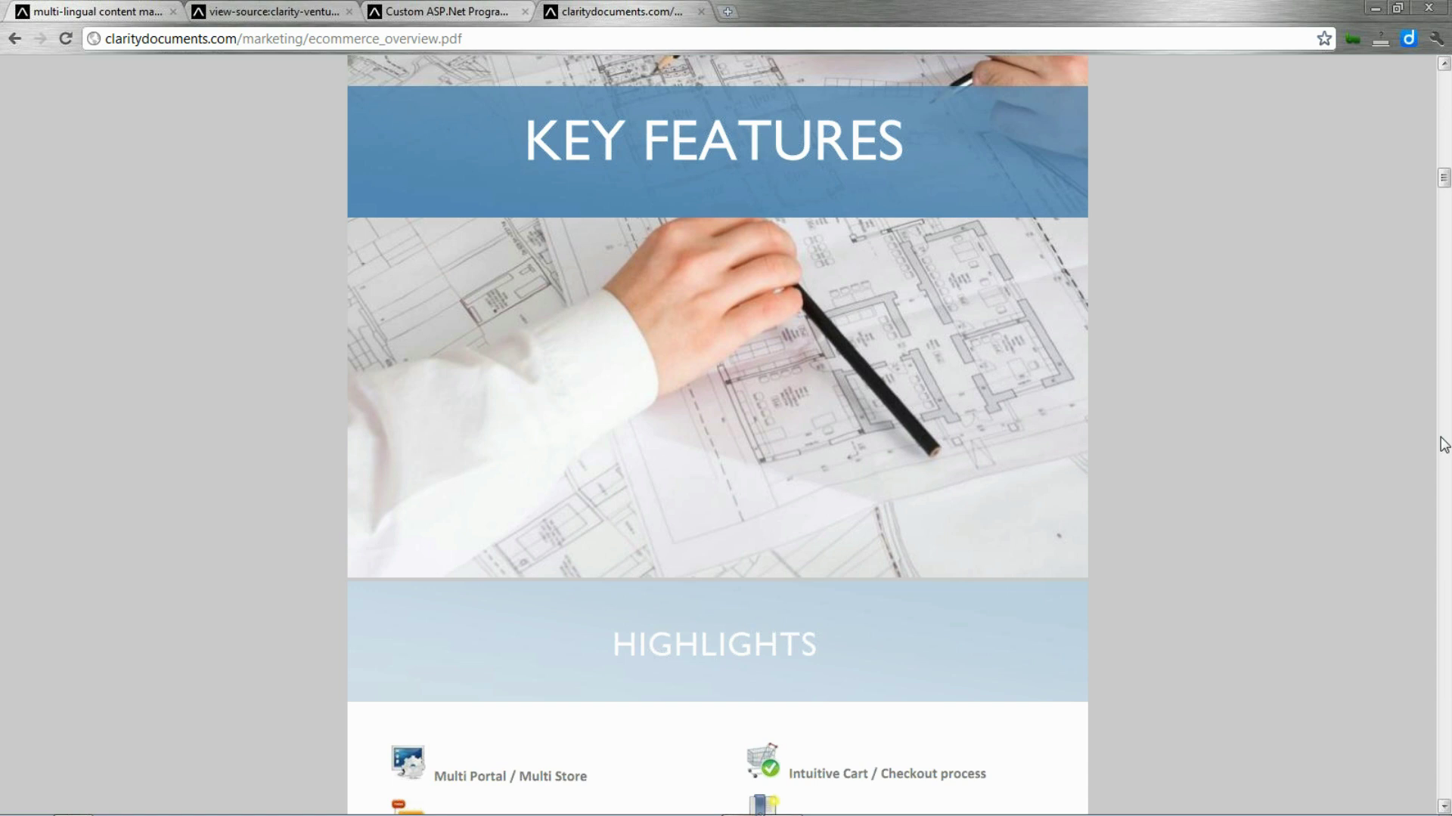
left_click(1445, 497)
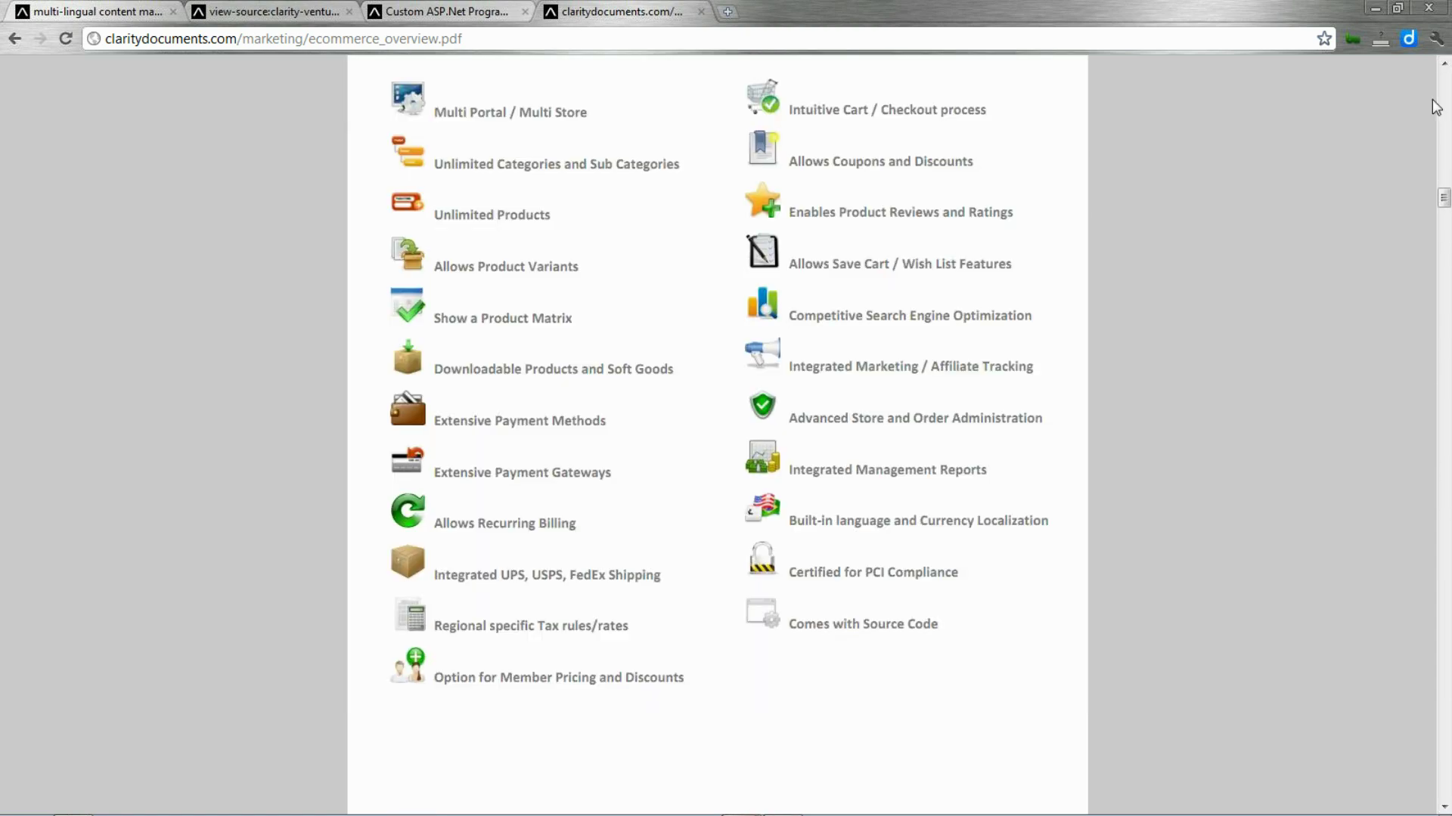
scroll(1134, 166, "up", 1)
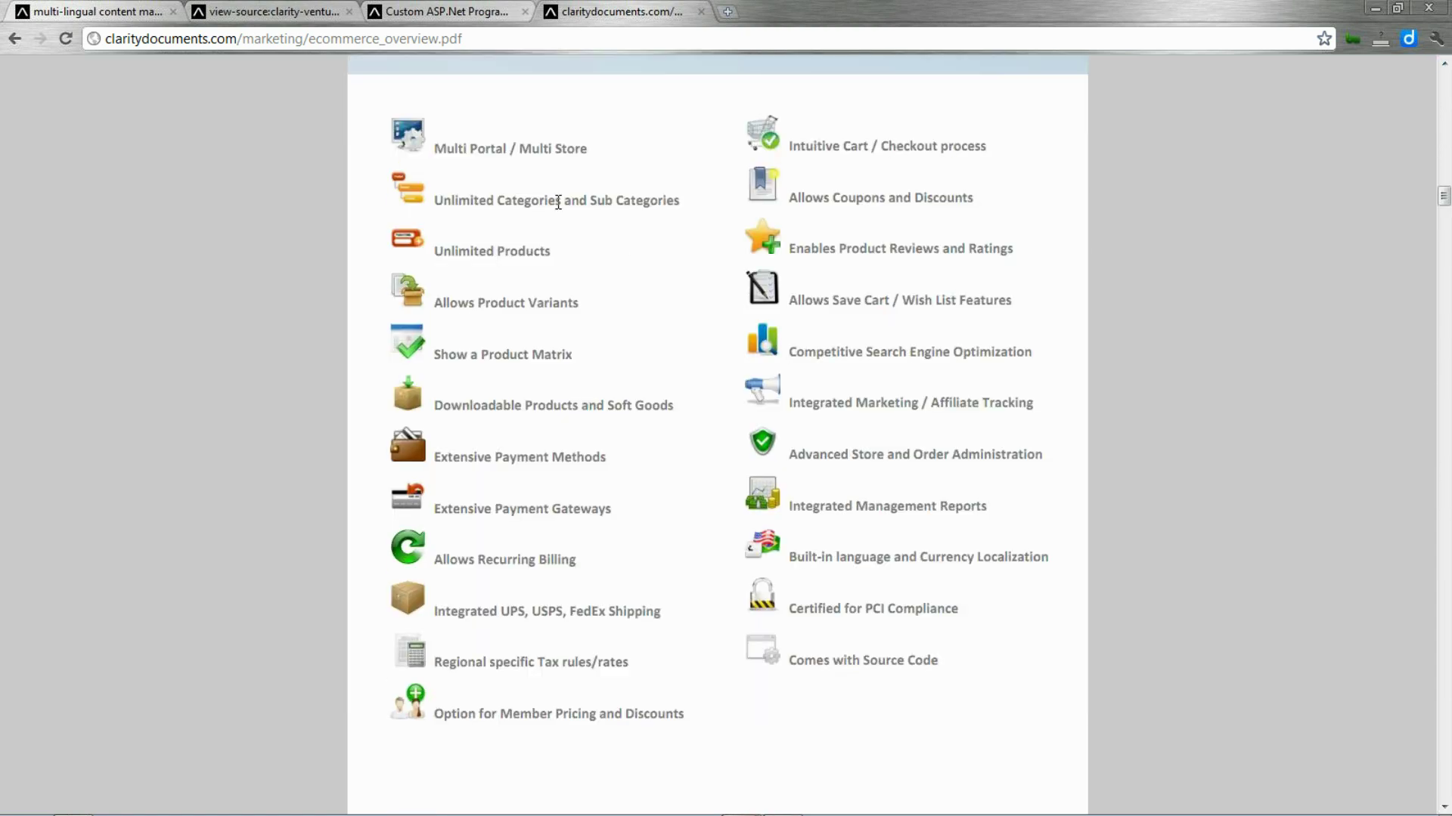